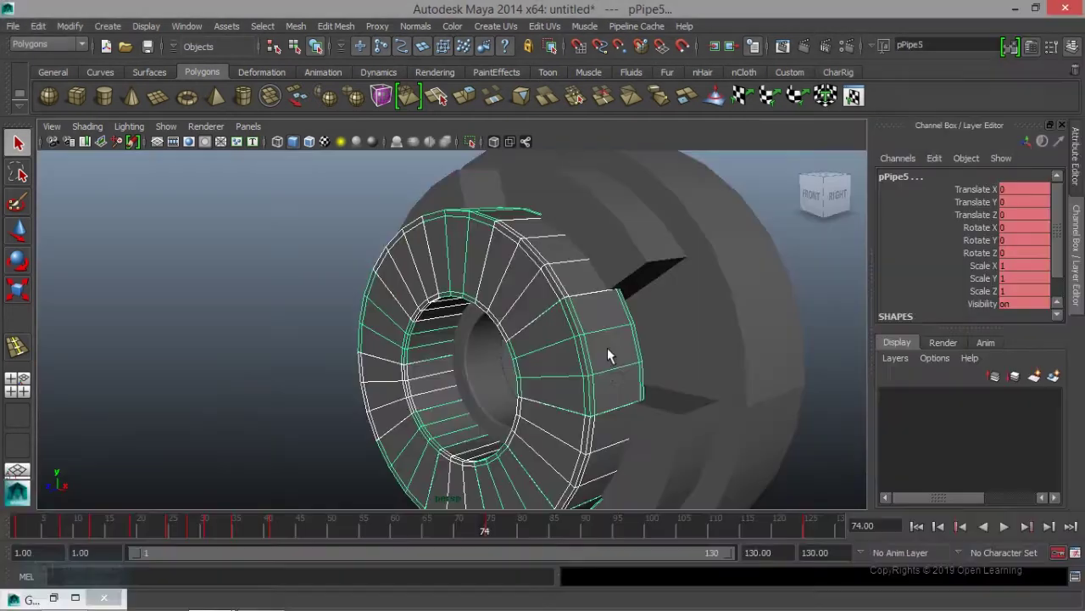
Assign a new mental ray mia_material_x to the inner pipe ring
{"action": "right_click_drag", "start_coordinate": [602, 347], "coordinate": [602, 532]}
{"action": "left_click", "coordinate": [390, 203]}
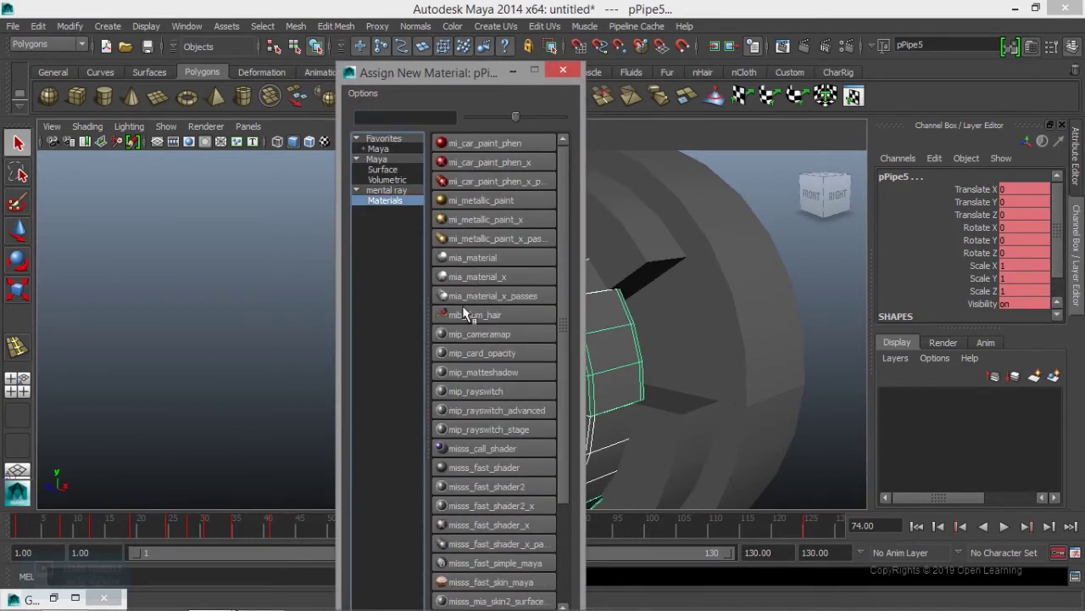
{"action": "left_click", "coordinate": [495, 276]}
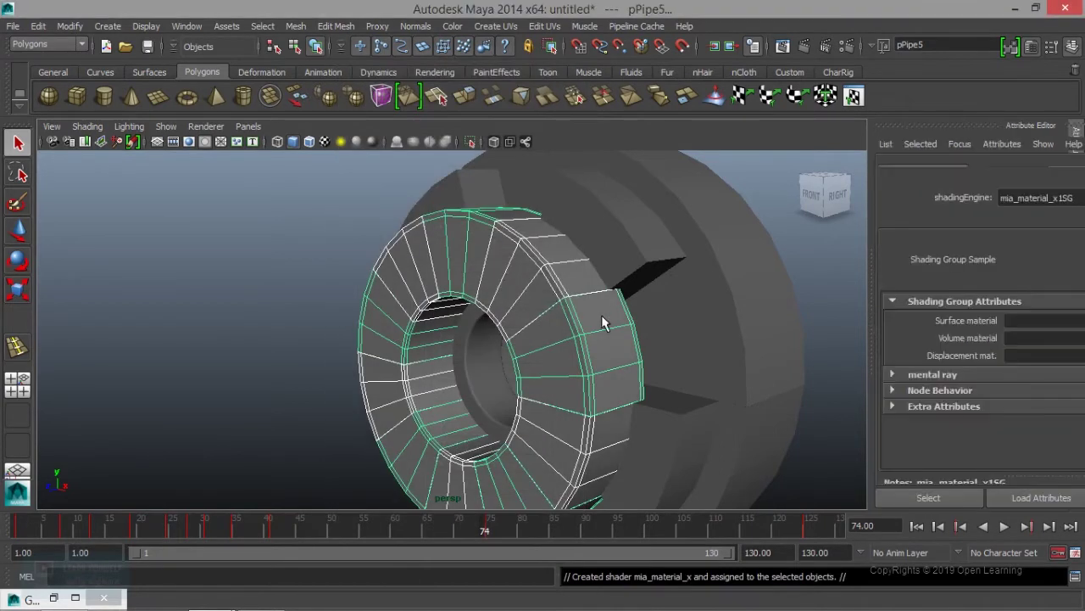
{"action": "scroll", "coordinate": [591, 359], "scroll_direction": "down", "scroll_amount": 3}
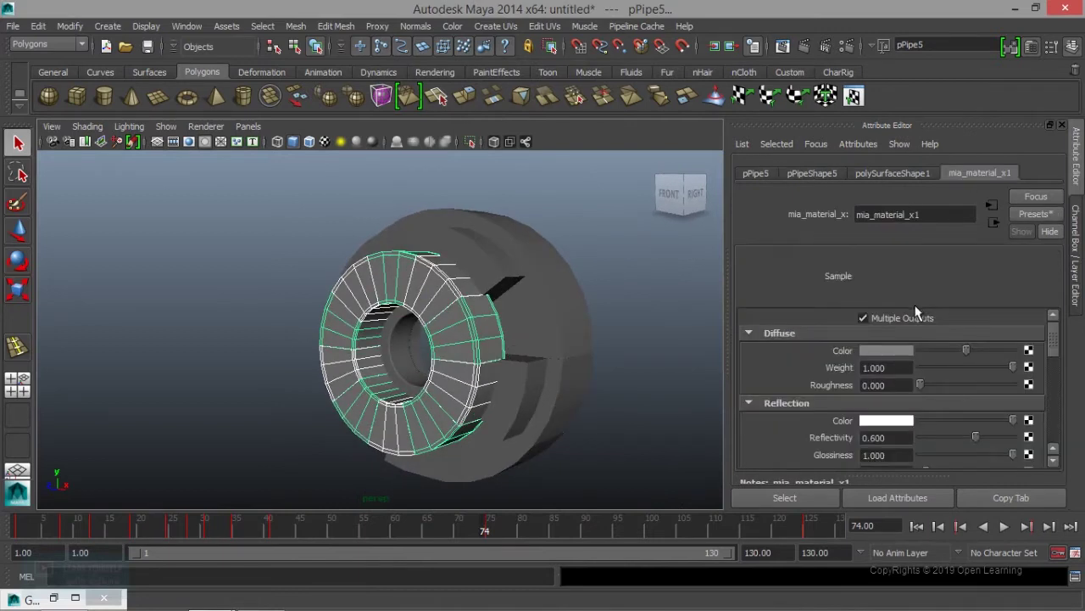
Set the material's diffuse colour to bright blue (R 0.033, G 0.552, B 0.843)
{"action": "left_click", "coordinate": [908, 356]}
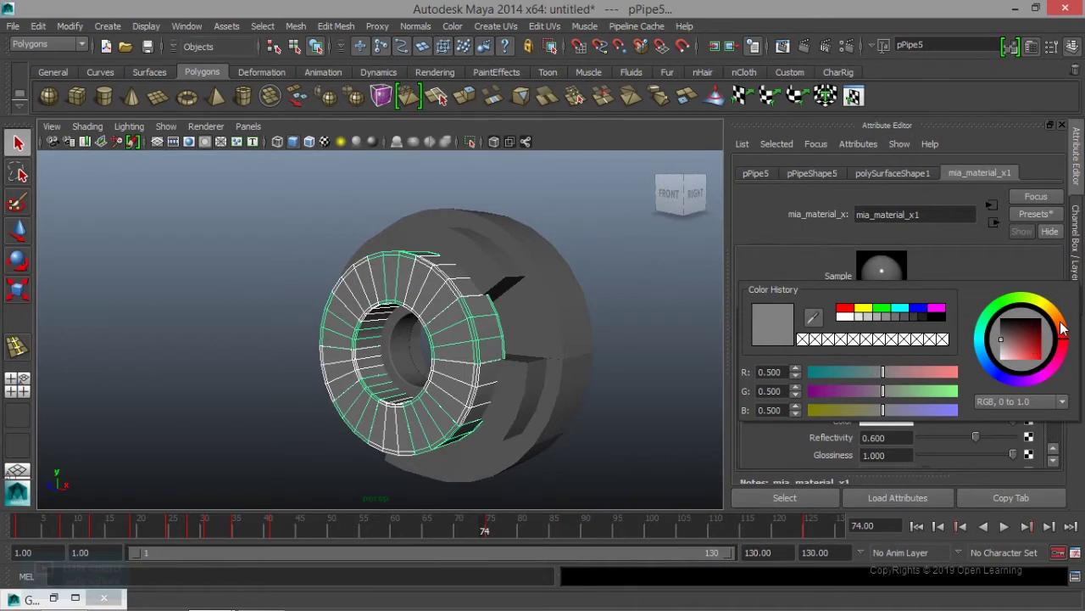
{"action": "left_click", "coordinate": [1063, 329]}
{"action": "left_click", "coordinate": [902, 309]}
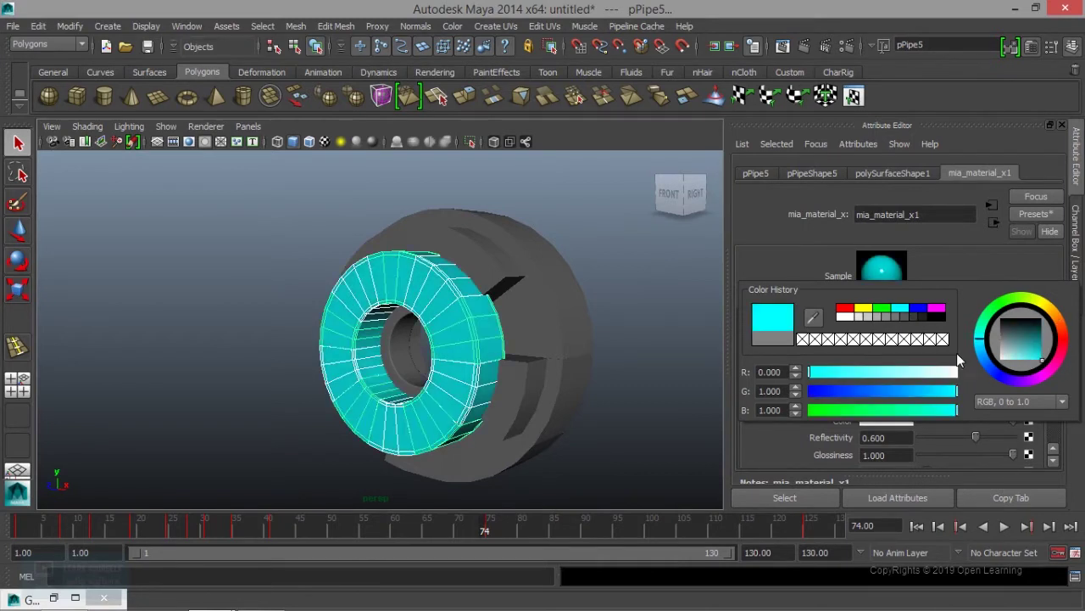
{"action": "left_click", "coordinate": [1041, 346]}
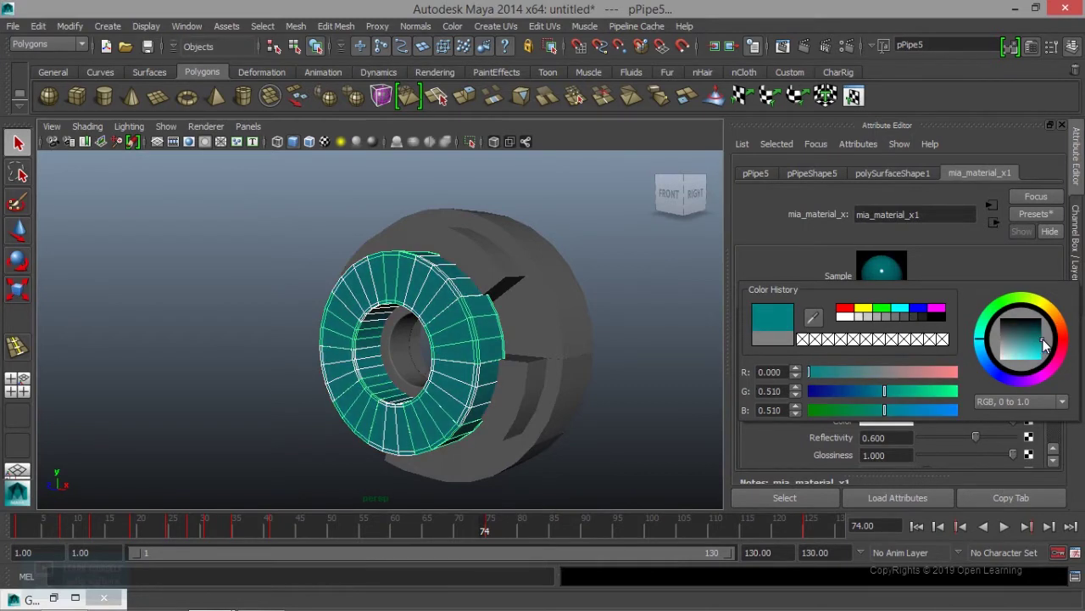
{"action": "left_click_drag", "start_coordinate": [1045, 350], "coordinate": [989, 360]}
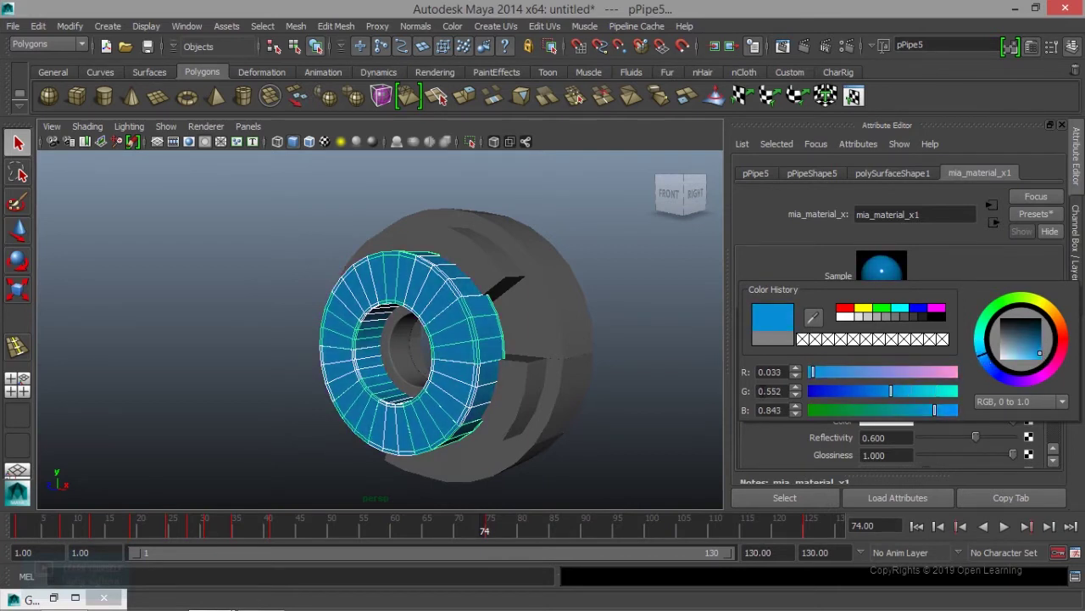
Orbit around the wheel, switch to faces and select the grey outer pipe
{"action": "left_click_drag", "start_coordinate": [427, 448], "coordinate": [446, 324], "text": "alt"}
{"action": "key", "text": "F8"}
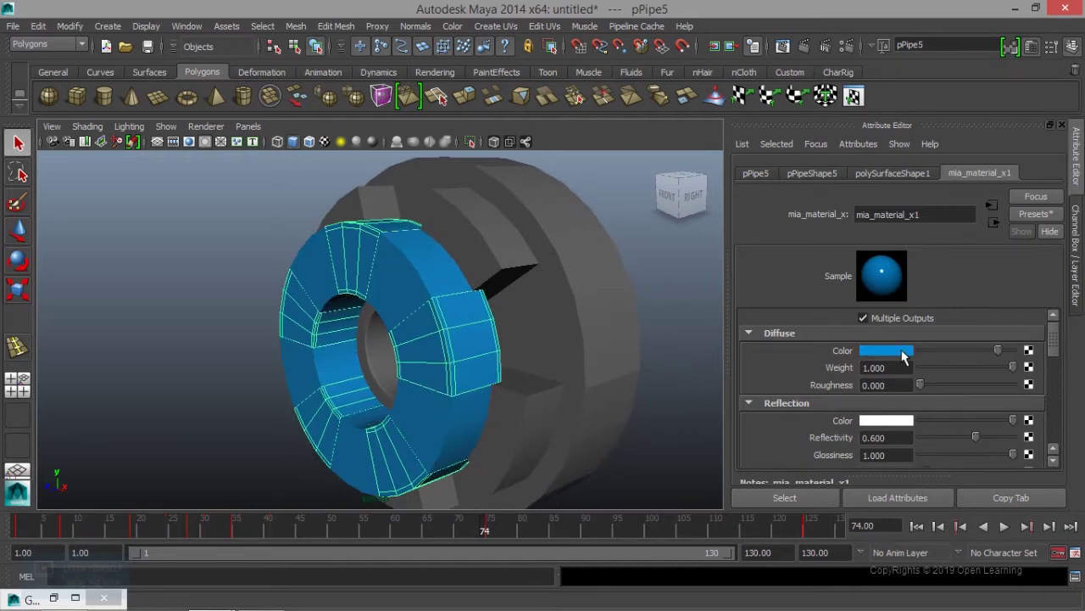
{"action": "left_click", "coordinate": [603, 312]}
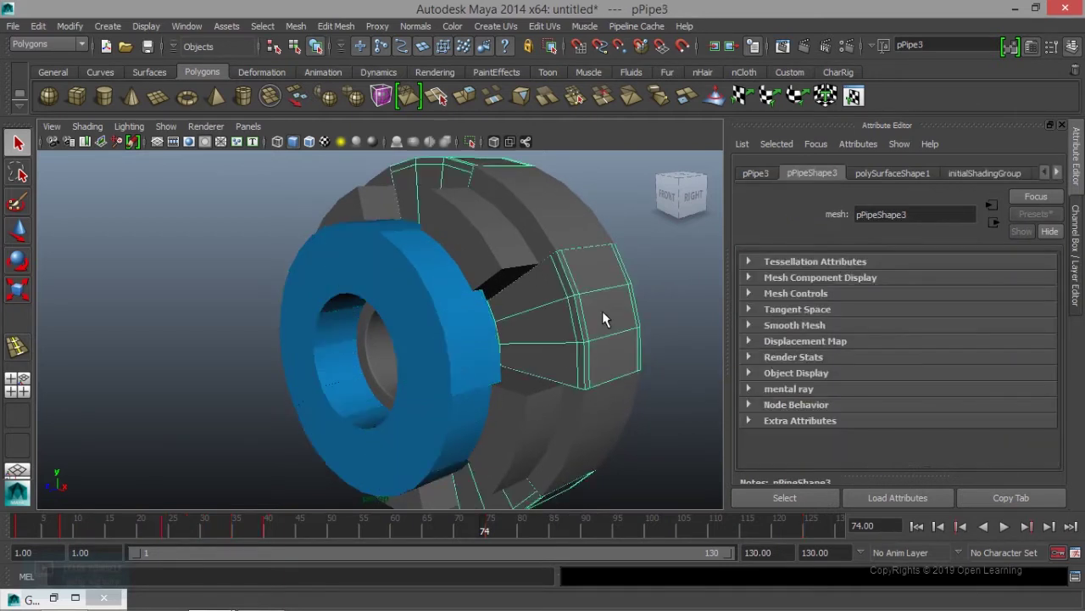
Apply the blue mia_material_x1 to pPipe3, then start a new material for pPipe4
{"action": "mouse_move", "coordinate": [602, 311]}
{"action": "right_mouse_down"}
{"action": "mouse_move", "coordinate": [588, 574]}
{"action": "mouse_move", "coordinate": [721, 580]}
{"action": "right_mouse_up"}
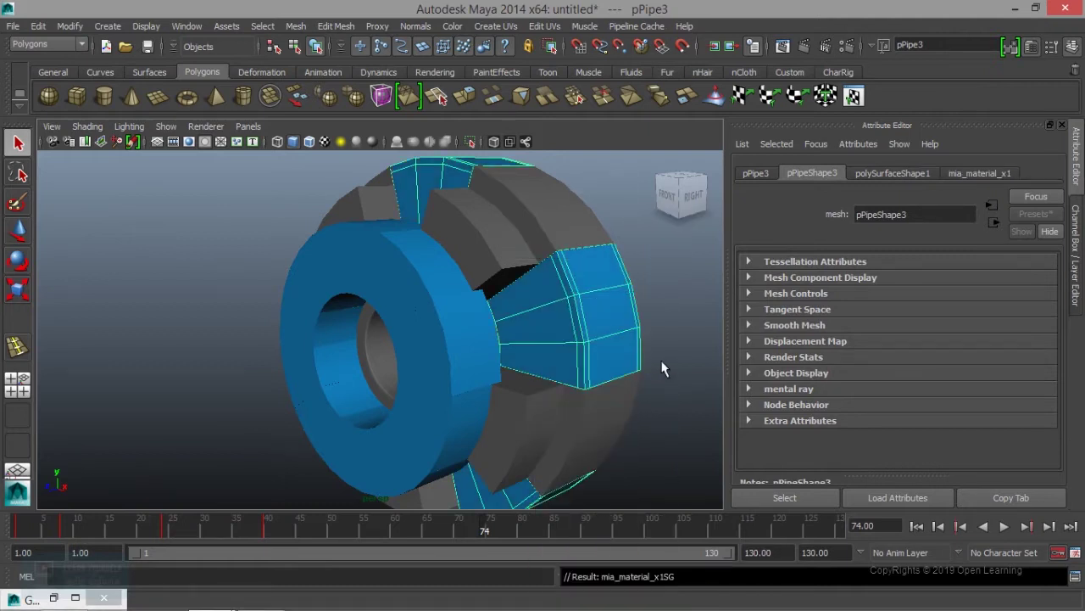
{"action": "left_click", "coordinate": [665, 368]}
{"action": "mouse_move", "coordinate": [618, 373]}
{"action": "left_mouse_down", "text": "alt"}
{"action": "mouse_move", "coordinate": [640, 376]}
{"action": "mouse_move", "coordinate": [570, 368]}
{"action": "left_mouse_up", "text": "alt"}
{"action": "left_click", "coordinate": [421, 248]}
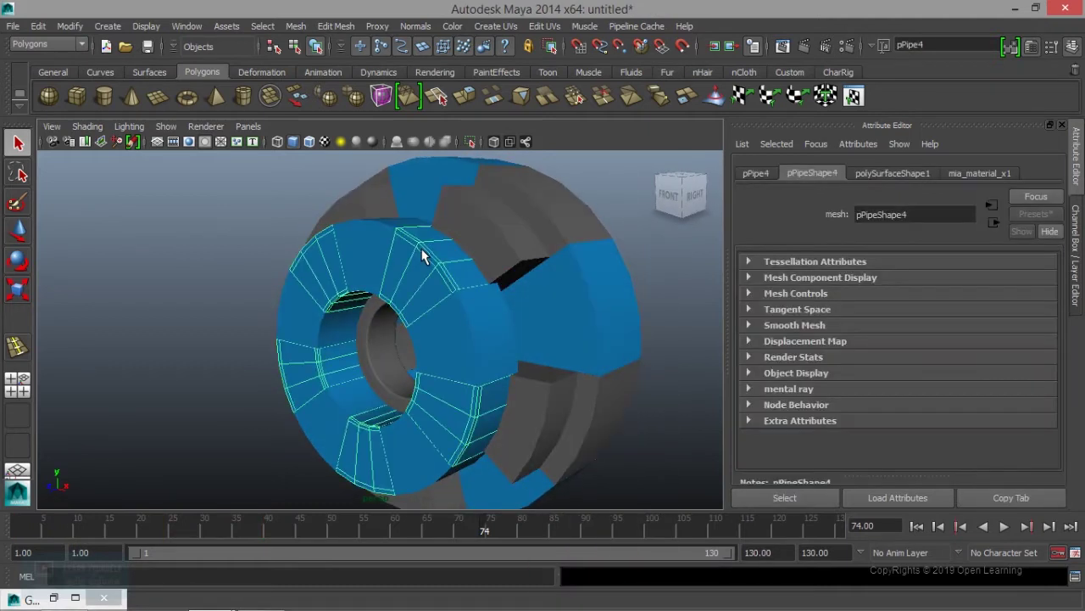
{"action": "right_click_drag", "start_coordinate": [435, 280], "coordinate": [405, 535]}
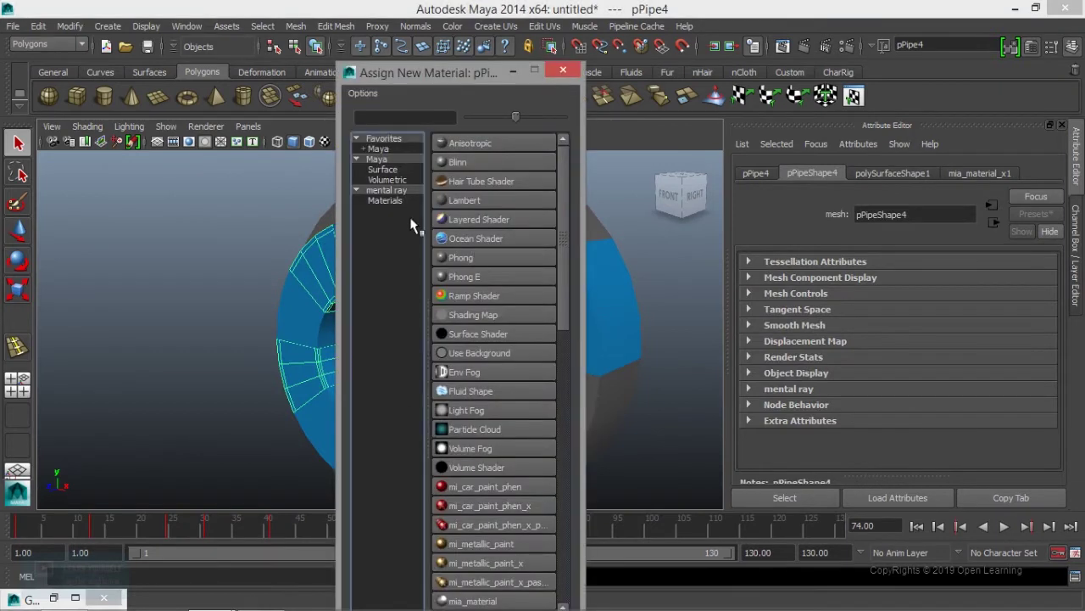
Give pPipe4 a new mia_material_x2 with dark grey diffuse colour (0.137)
{"action": "left_click", "coordinate": [395, 201]}
{"action": "left_click", "coordinate": [507, 276]}
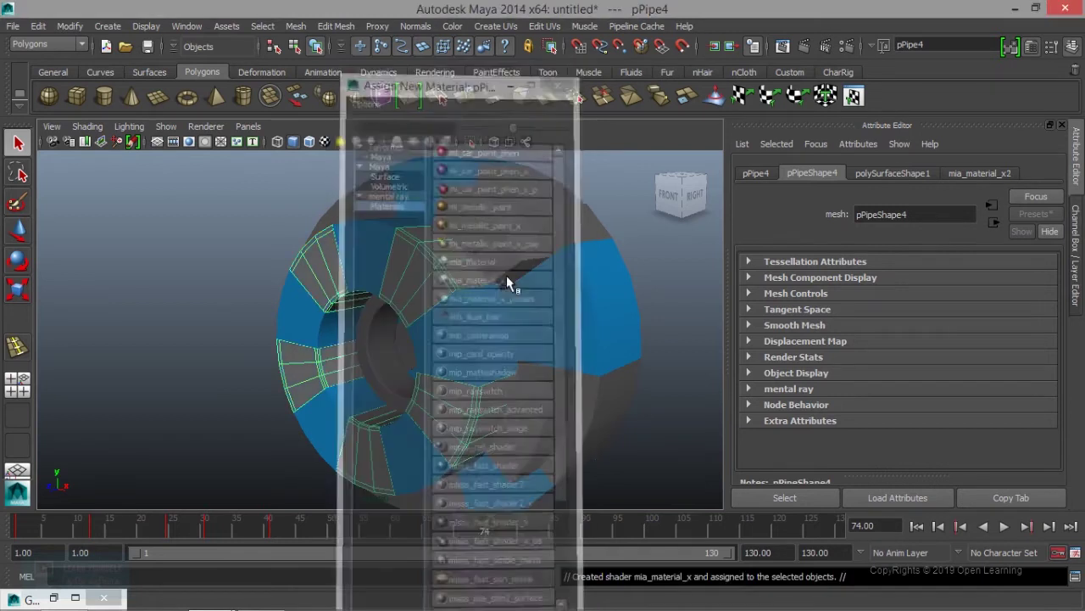
{"action": "left_click", "coordinate": [891, 175]}
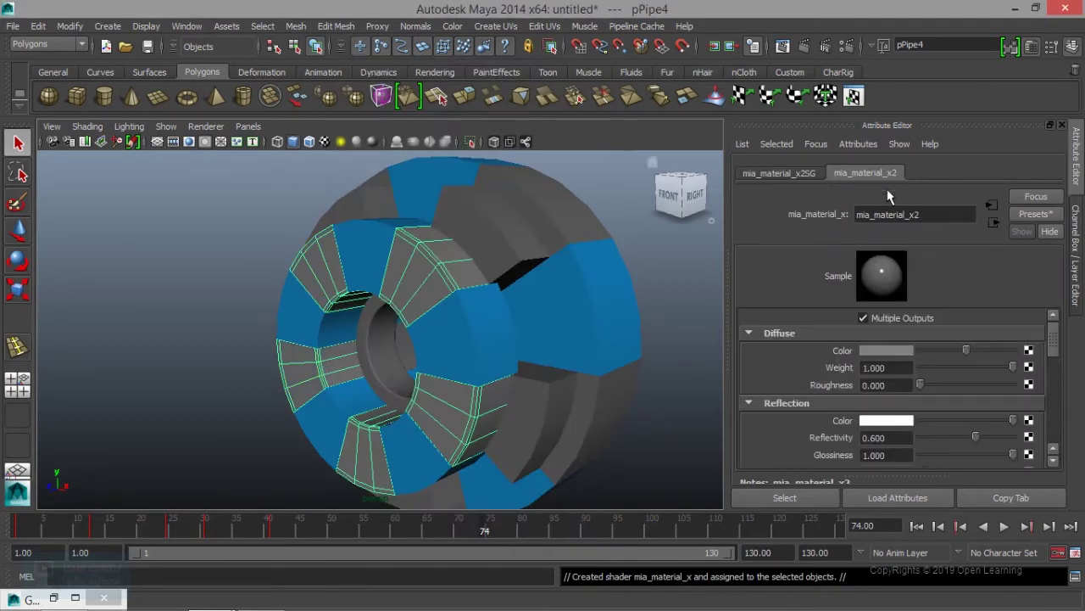
{"action": "left_click", "coordinate": [892, 354]}
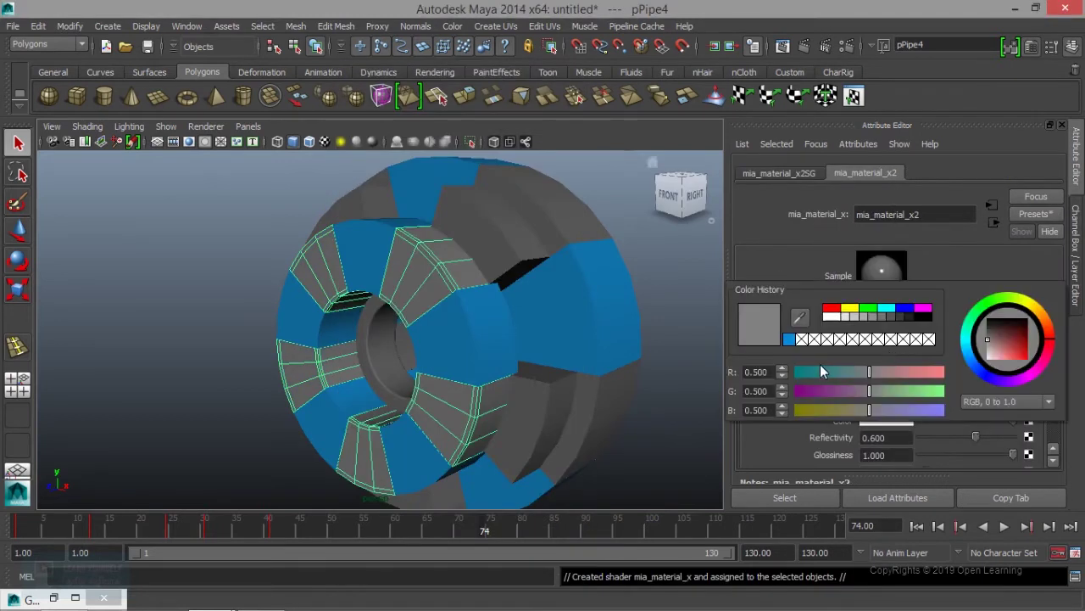
{"action": "left_click_drag", "start_coordinate": [991, 343], "coordinate": [980, 323]}
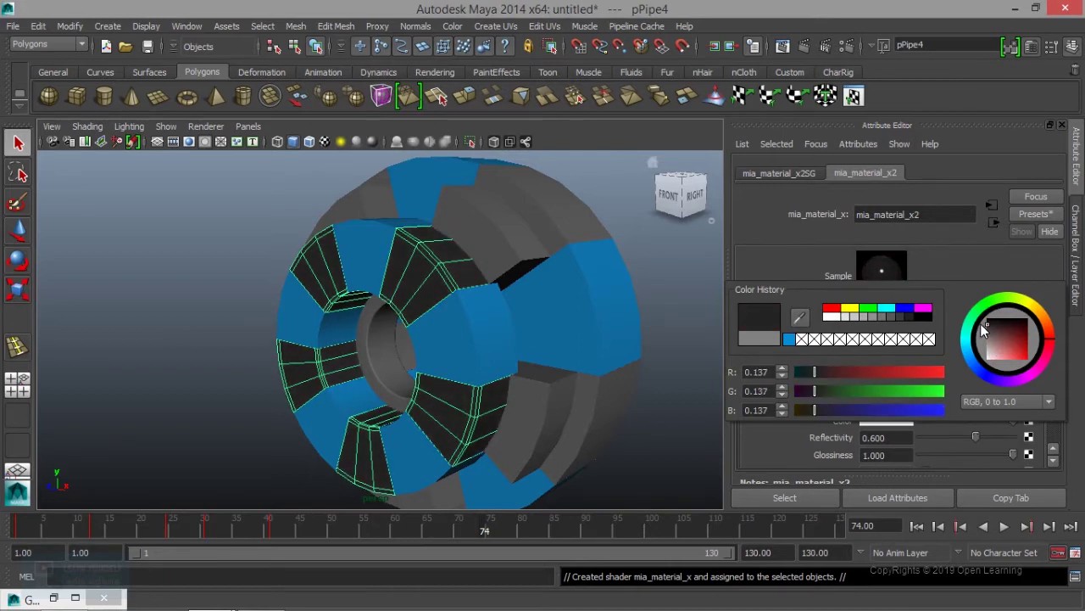
Apply the existing mia_material_x2 to pPipe2, then select pPipe6
{"action": "left_click", "coordinate": [644, 260]}
{"action": "left_click", "coordinate": [546, 206]}
{"action": "right_click", "coordinate": [546, 207]}
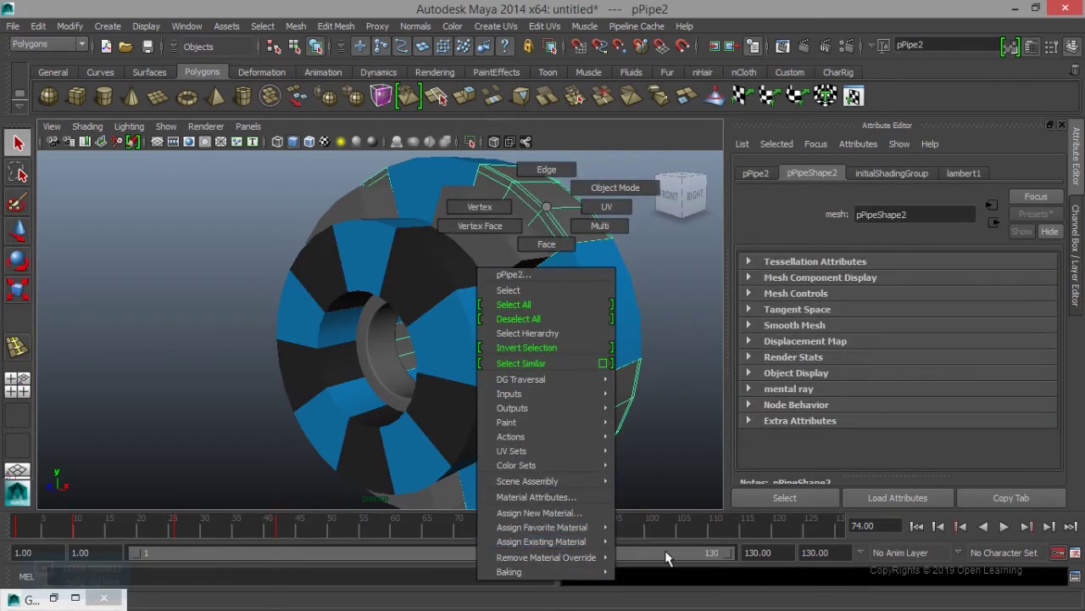
{"action": "left_click", "coordinate": [676, 577]}
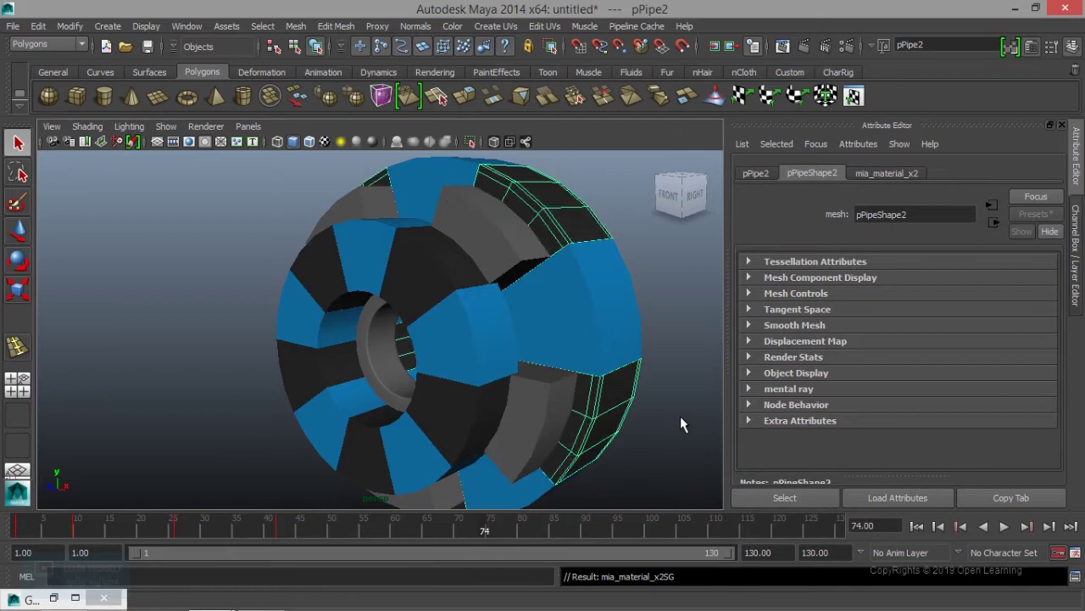
{"action": "left_click", "coordinate": [680, 416]}
{"action": "left_click_drag", "start_coordinate": [627, 417], "coordinate": [586, 347], "text": "alt"}
{"action": "left_click", "coordinate": [526, 239]}
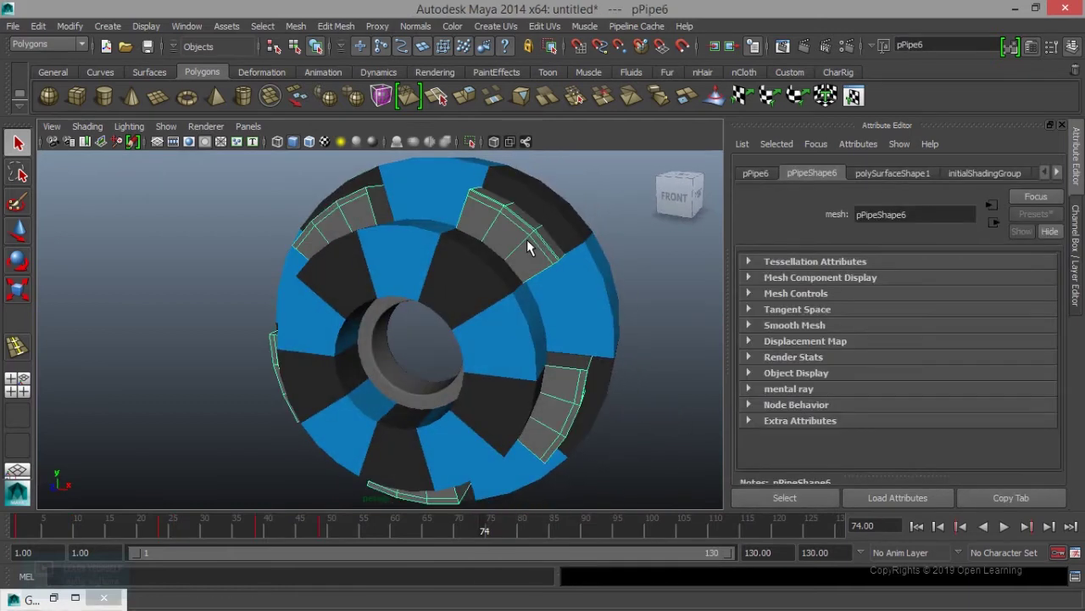
Assign a new mental ray mia_material_x to pPipe6
{"action": "right_click", "coordinate": [526, 239]}
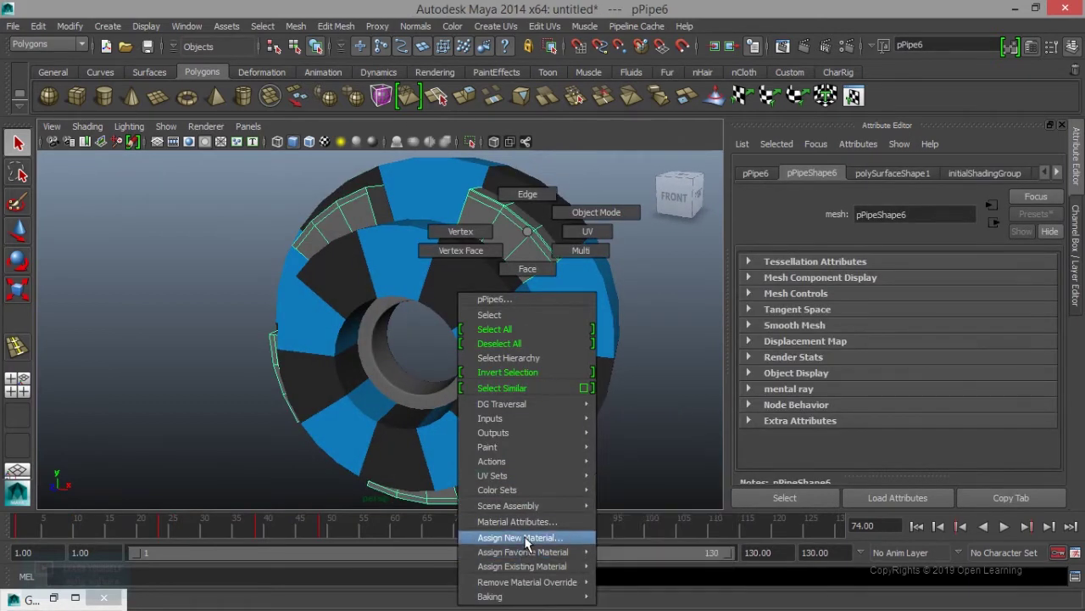
{"action": "left_click", "coordinate": [519, 537]}
{"action": "left_click", "coordinate": [392, 202]}
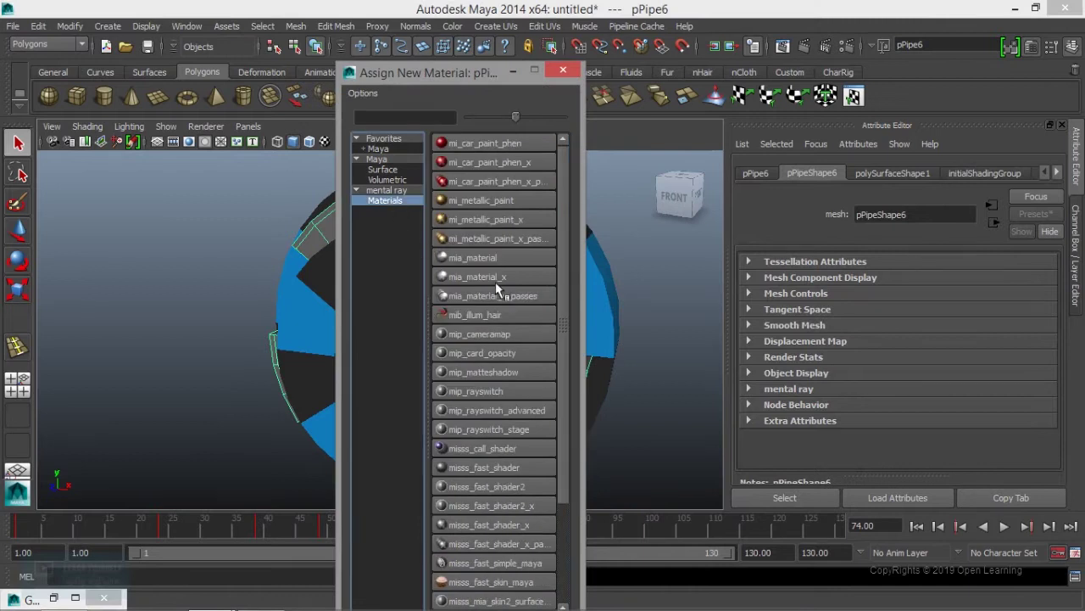
{"action": "left_click", "coordinate": [499, 280]}
Set the new material's diffuse colour to dark red (R 0.471, G 0.018, B 0.018)
{"action": "left_click", "coordinate": [863, 351]}
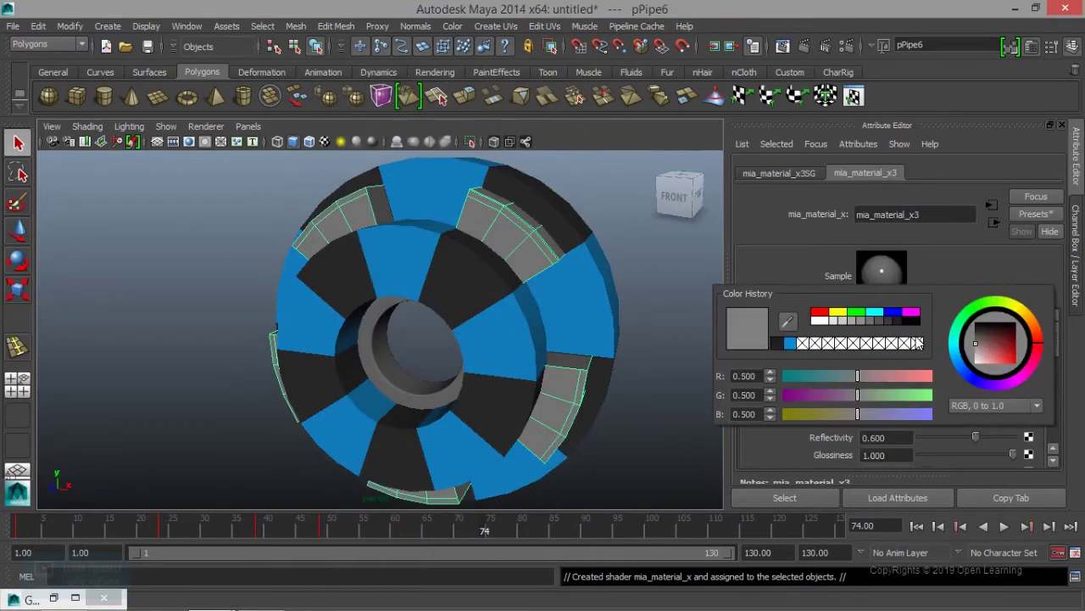
{"action": "left_click", "coordinate": [819, 313]}
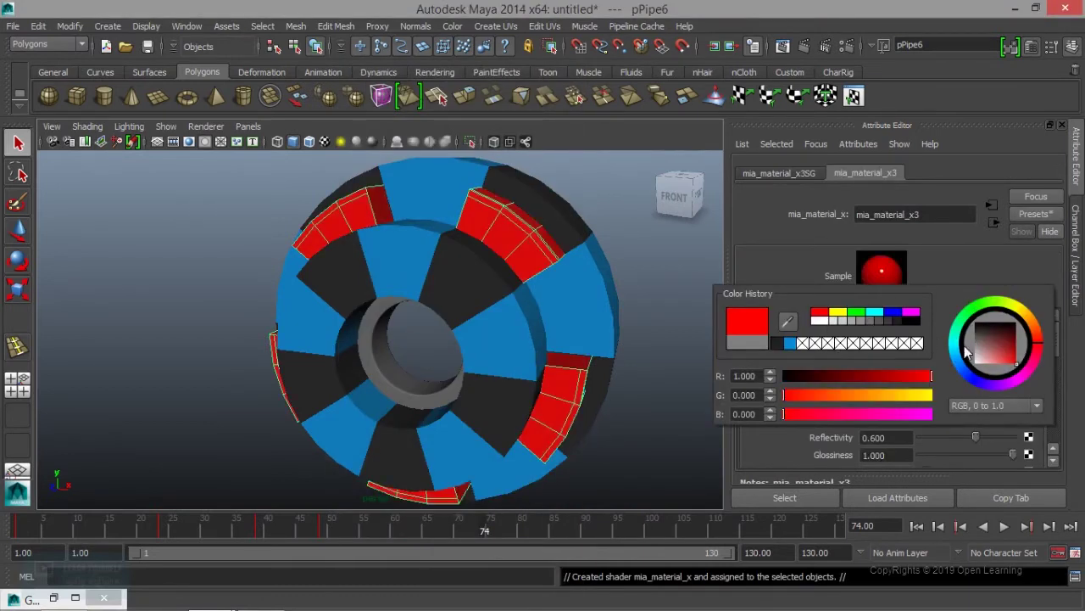
{"action": "left_click_drag", "start_coordinate": [1008, 348], "coordinate": [1015, 341]}
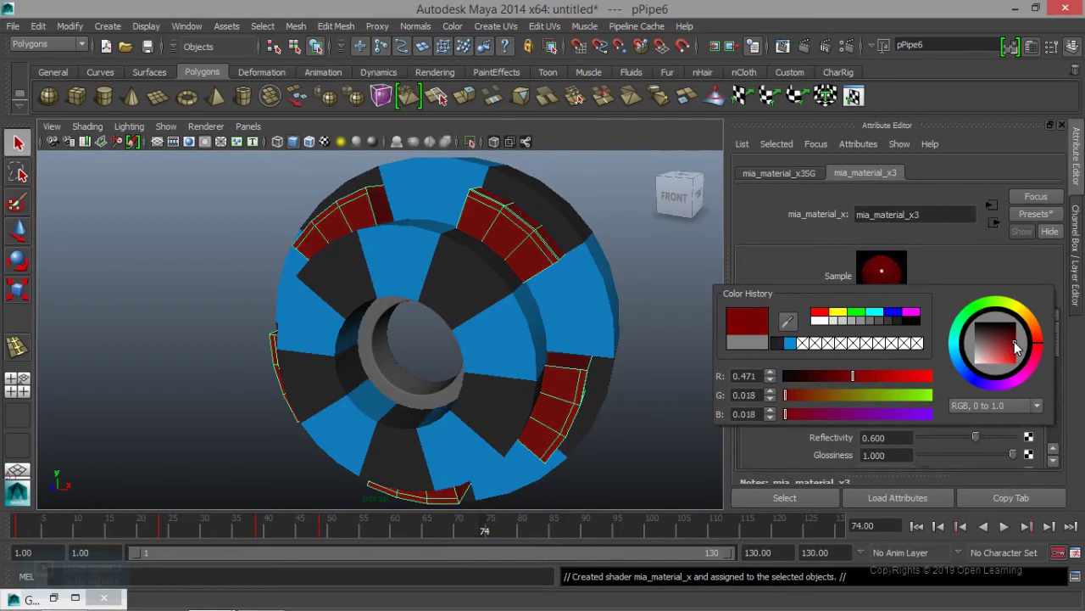
{"action": "left_click", "coordinate": [673, 339]}
Orbit to a front view and select the inner hub pipe pPipe1
{"action": "mouse_move", "coordinate": [609, 380]}
{"action": "left_mouse_down", "text": "alt"}
{"action": "mouse_move", "coordinate": [613, 366]}
{"action": "mouse_move", "coordinate": [501, 365]}
{"action": "left_mouse_up", "text": "alt"}
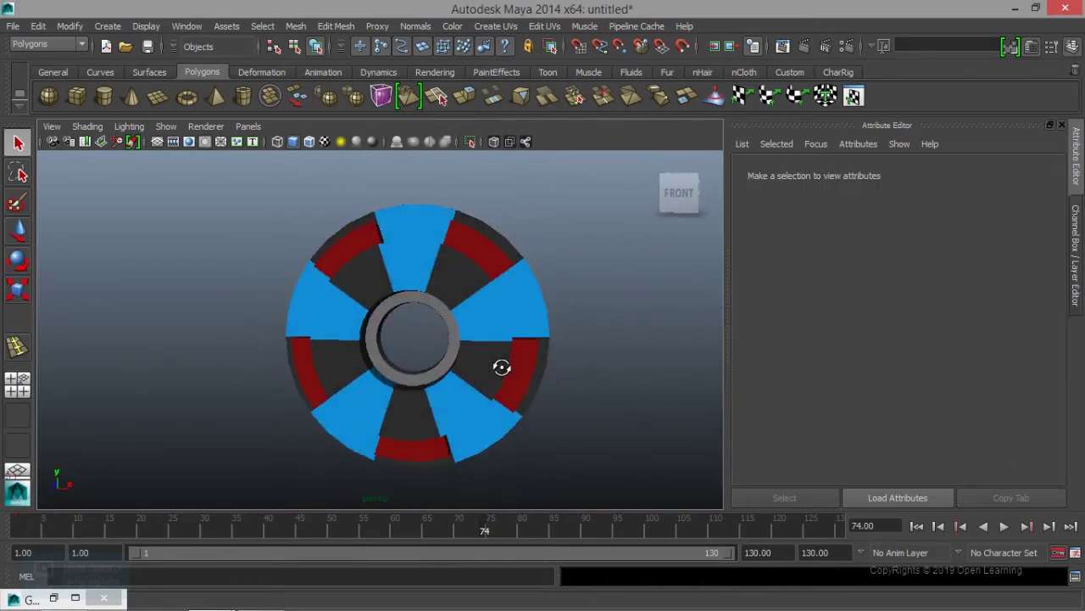
{"action": "left_click", "coordinate": [413, 377]}
{"action": "mouse_move", "coordinate": [427, 387]}
{"action": "left_mouse_down", "text": "alt"}
{"action": "mouse_move", "coordinate": [618, 424]}
{"action": "mouse_move", "coordinate": [364, 351]}
{"action": "mouse_move", "coordinate": [375, 376]}
{"action": "mouse_move", "coordinate": [347, 376]}
{"action": "left_mouse_up", "text": "alt"}
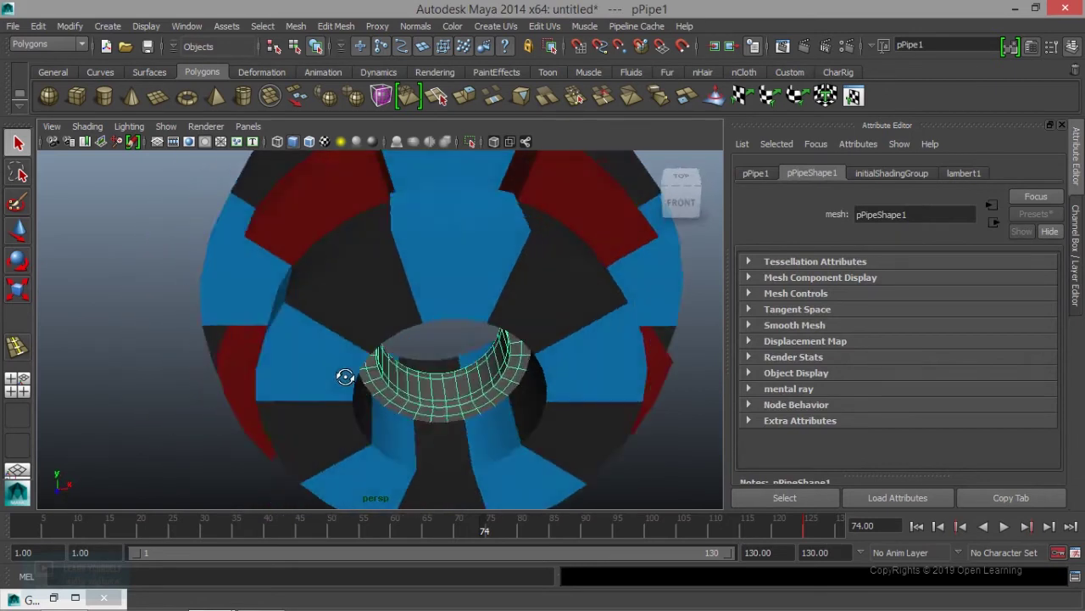
Apply the existing near-black mia_material_x2 to the inner hub pipe pPipe1
{"action": "right_click_drag", "start_coordinate": [473, 412], "coordinate": [539, 566]}
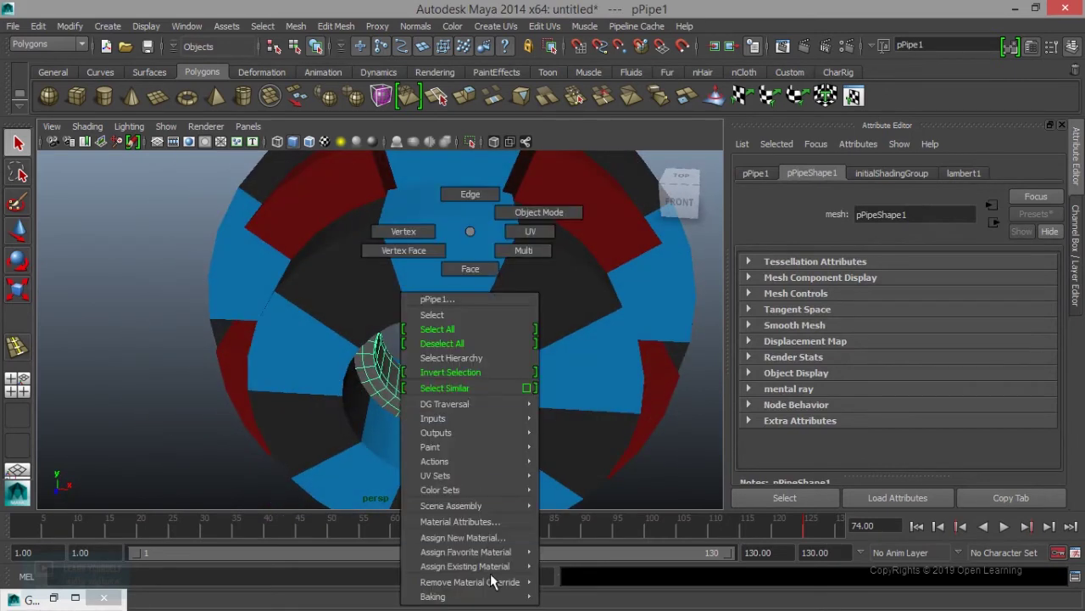
{"action": "left_click", "coordinate": [585, 566]}
{"action": "left_click", "coordinate": [625, 453]}
{"action": "mouse_move", "coordinate": [625, 452]}
{"action": "left_mouse_down", "text": "alt"}
{"action": "mouse_move", "coordinate": [512, 398]}
{"action": "mouse_move", "coordinate": [464, 394]}
{"action": "mouse_move", "coordinate": [463, 412]}
{"action": "mouse_move", "coordinate": [484, 403]}
{"action": "left_mouse_up", "text": "alt"}
{"action": "scroll", "coordinate": [511, 398], "scroll_direction": "down", "scroll_amount": 3}
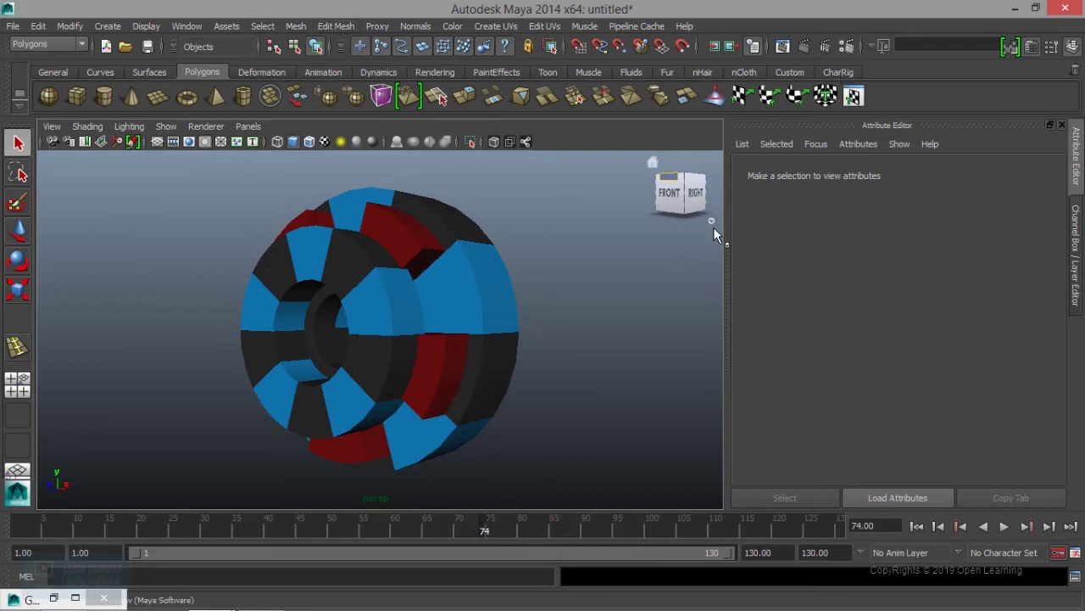
{"action": "left_click", "coordinate": [1013, 44]}
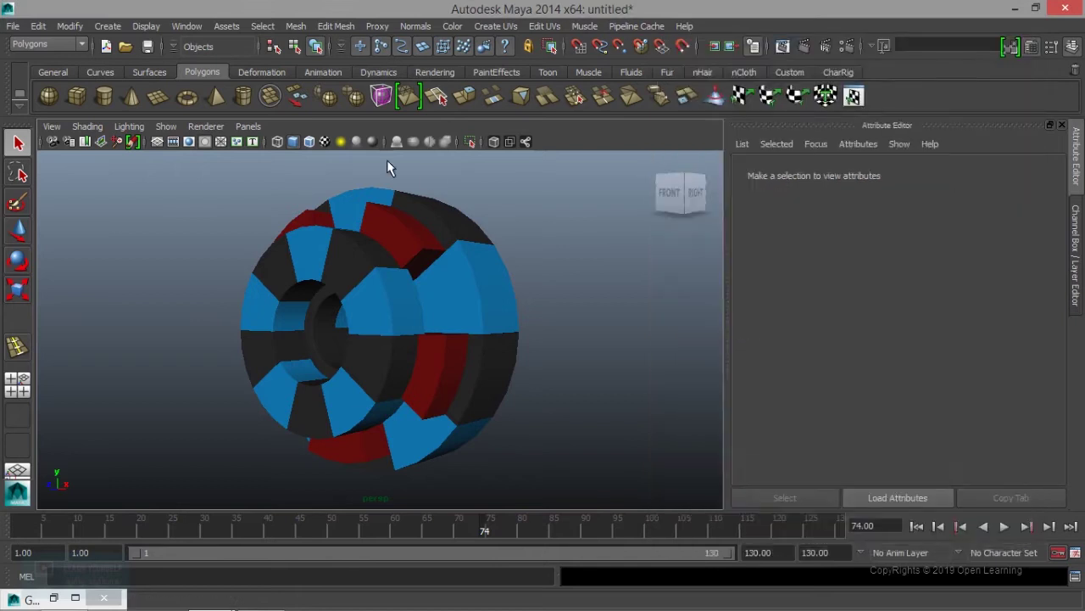
Set Render Using to mental ray in Render Settings
{"action": "left_click", "coordinate": [849, 48]}
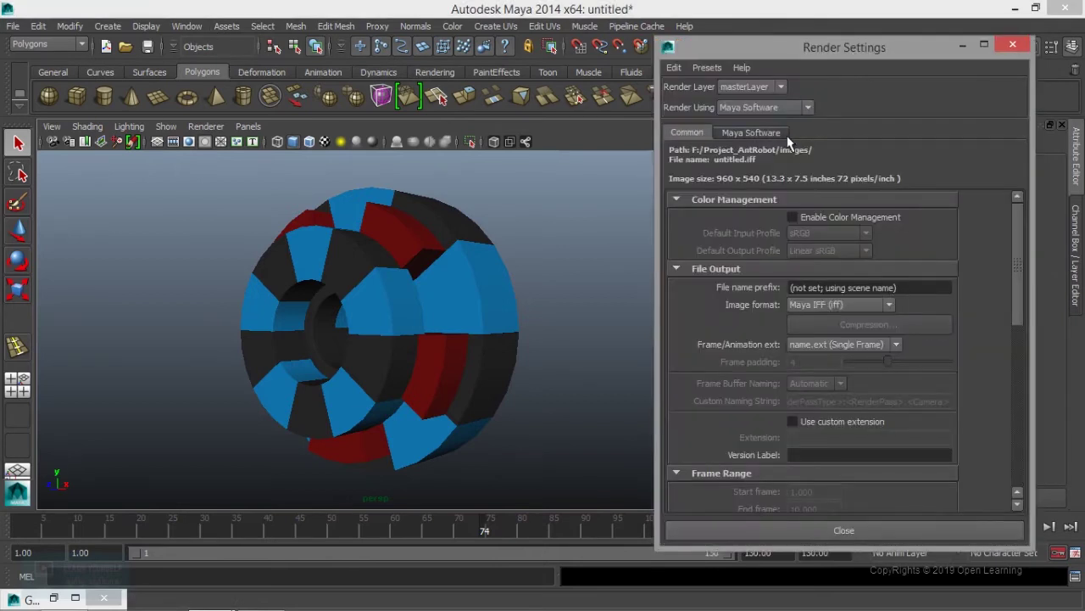
{"action": "left_click", "coordinate": [767, 104]}
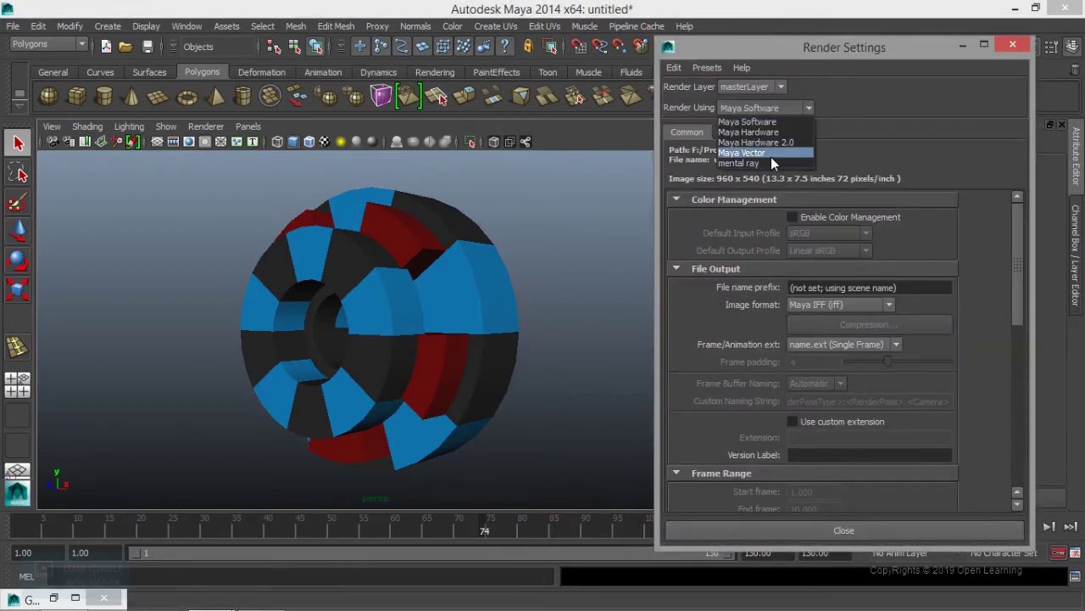
{"action": "left_click", "coordinate": [770, 162]}
{"action": "left_click", "coordinate": [962, 44]}
{"action": "mouse_move", "coordinate": [499, 339]}
{"action": "left_mouse_down", "text": "alt"}
{"action": "mouse_move", "coordinate": [475, 368]}
{"action": "mouse_move", "coordinate": [250, 79]}
{"action": "left_mouse_up", "text": "alt"}
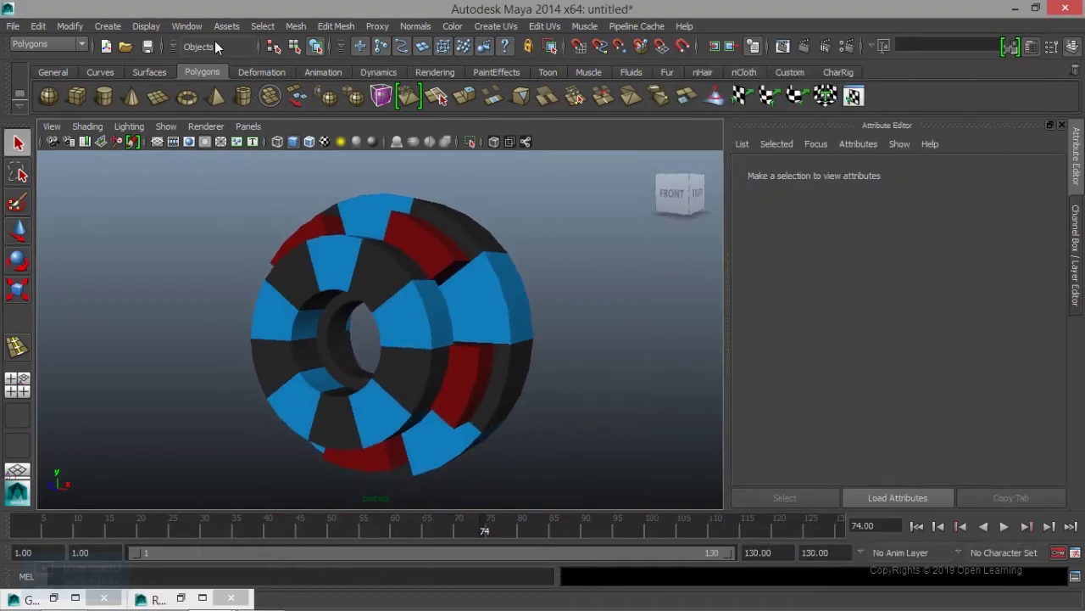
Create an Image Based Lighting node under Indirect Lighting
{"action": "left_click", "coordinate": [187, 27]}
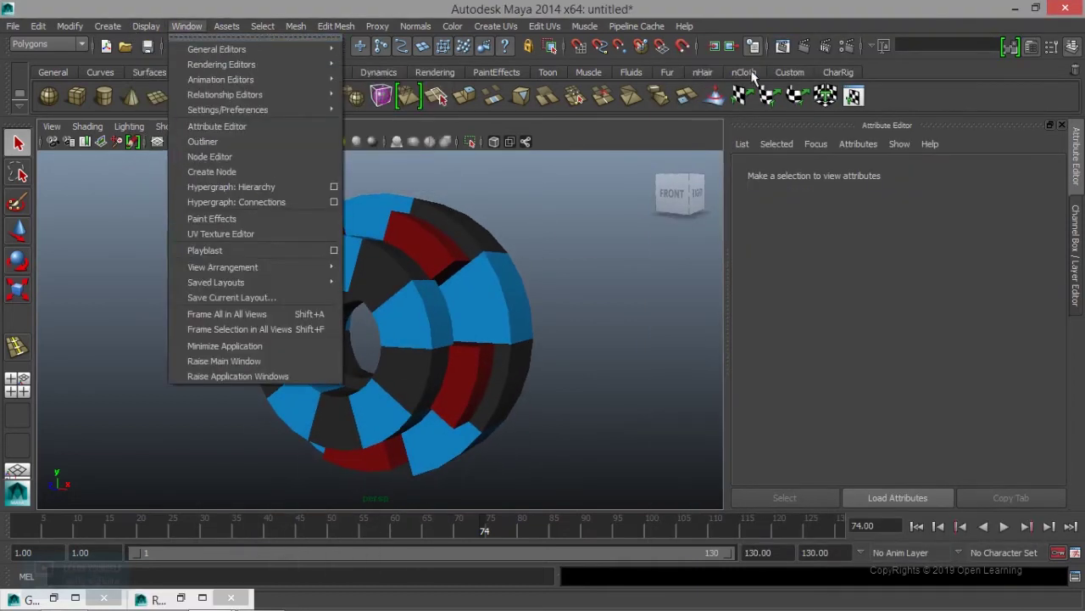
{"action": "left_click", "coordinate": [829, 49]}
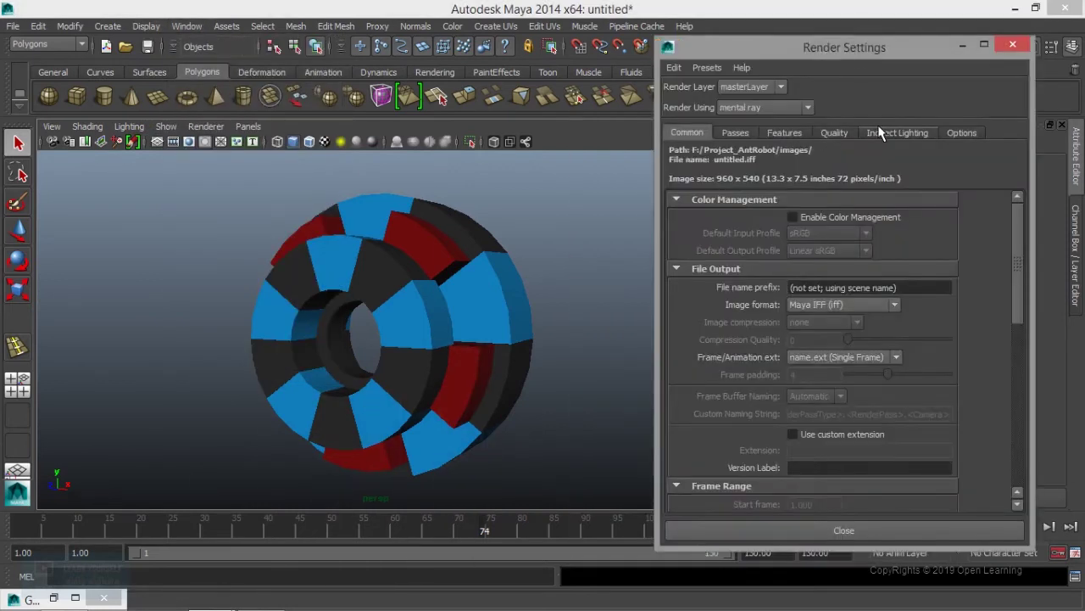
{"action": "left_click", "coordinate": [901, 134]}
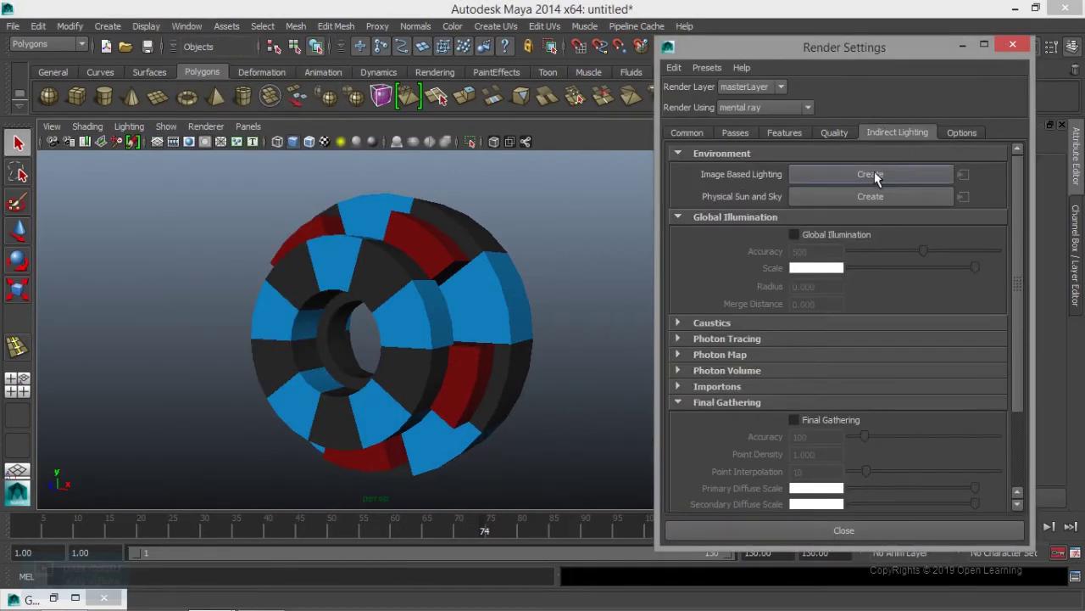
{"action": "left_click", "coordinate": [884, 173]}
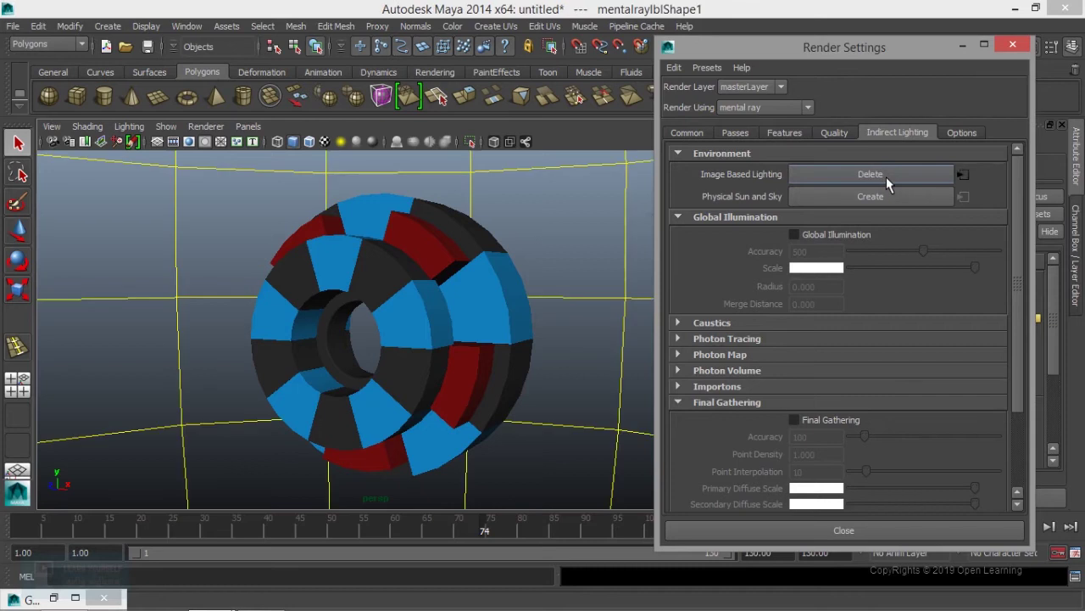
Load F:\Texture\HDRI\Bright-roof-multi.jpg as the IBL image
{"action": "left_click_drag", "start_coordinate": [907, 44], "coordinate": [638, 19]}
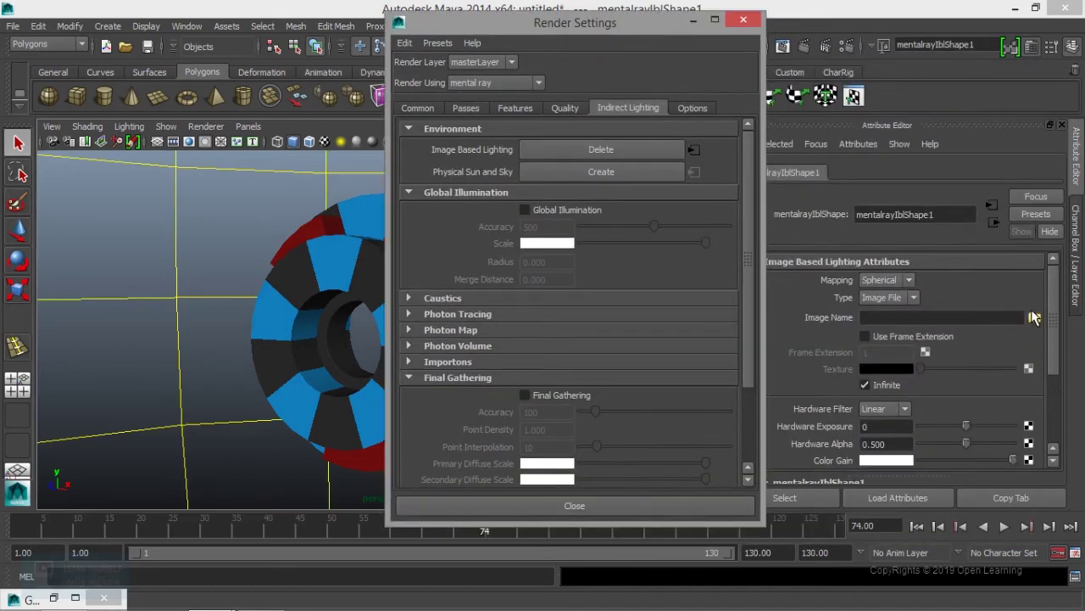
{"action": "left_click", "coordinate": [1034, 318]}
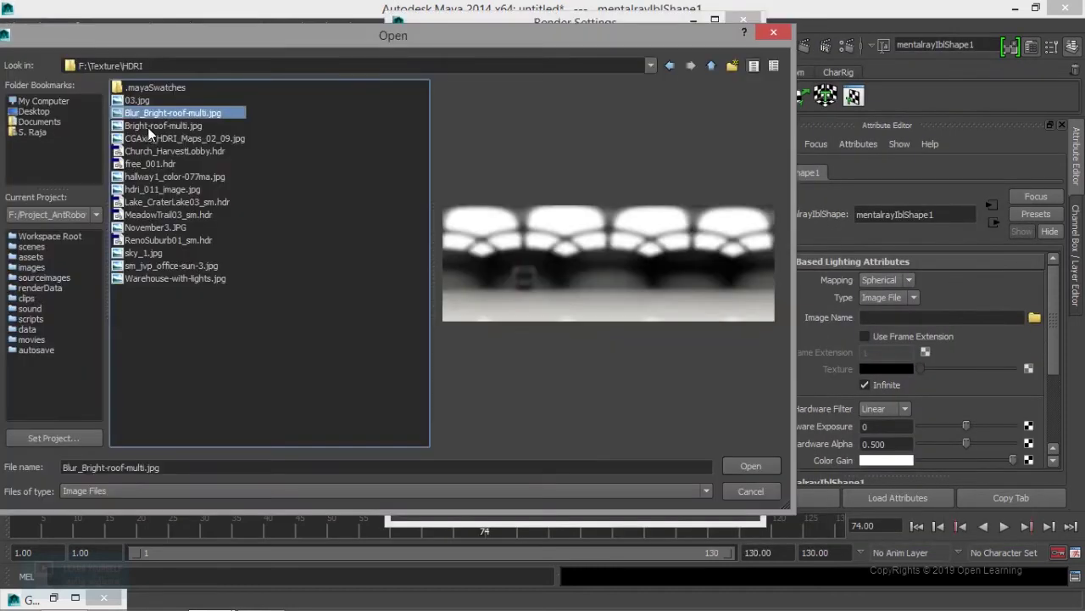
{"action": "left_click", "coordinate": [156, 127]}
{"action": "left_click", "coordinate": [153, 139]}
{"action": "left_click", "coordinate": [160, 124]}
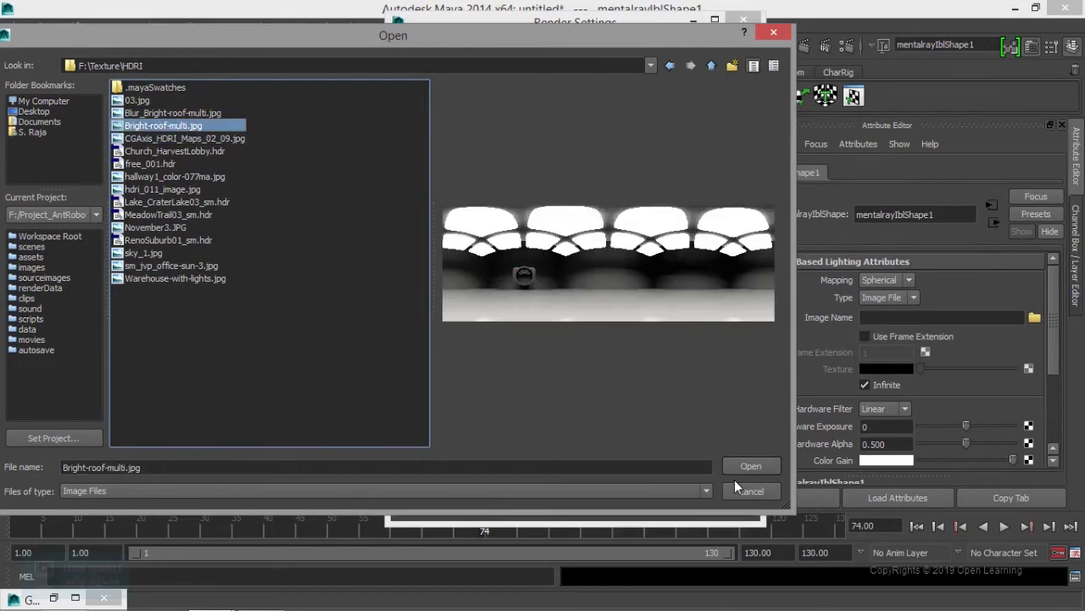
{"action": "left_click", "coordinate": [771, 470]}
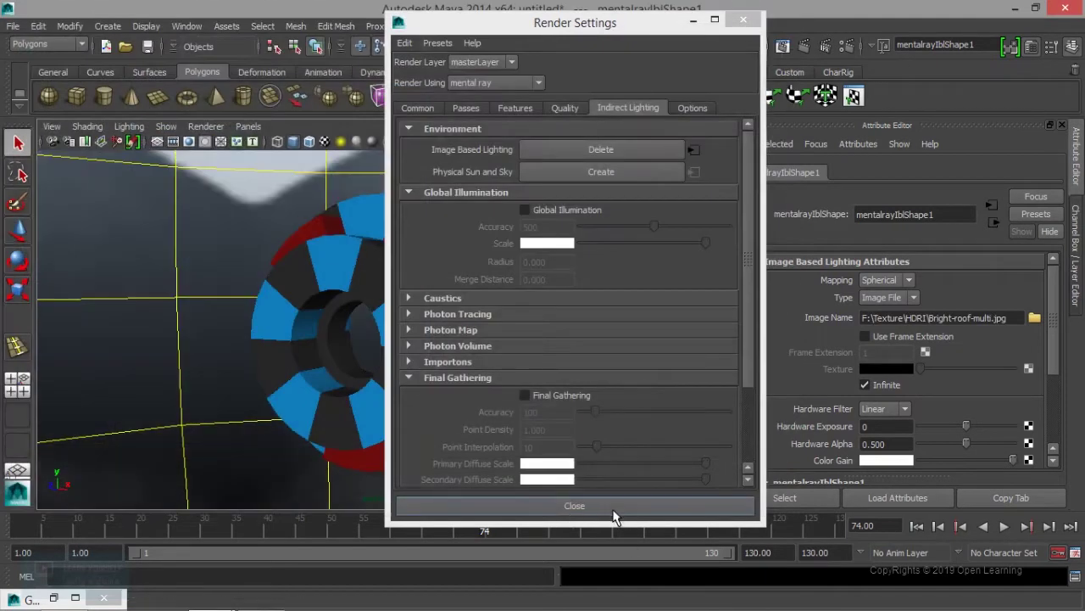
Close Render Settings and browse the IBL transform's display and mental ray attributes
{"action": "left_click", "coordinate": [608, 506]}
{"action": "left_click_drag", "start_coordinate": [472, 415], "coordinate": [540, 405], "text": "alt"}
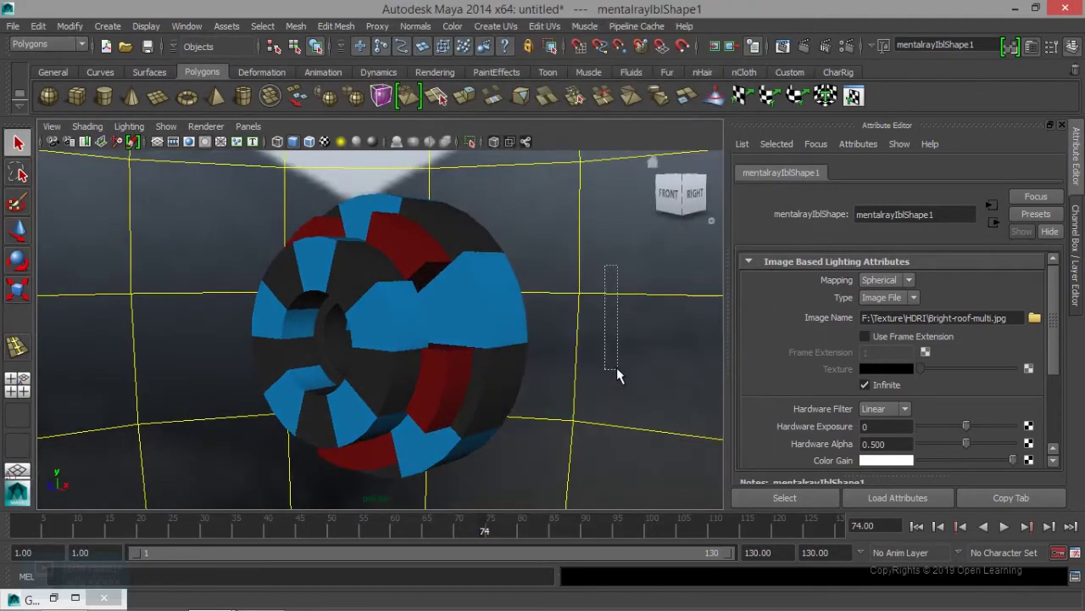
{"action": "key", "text": "ctrl+a"}
{"action": "key", "text": "ctrl+a"}
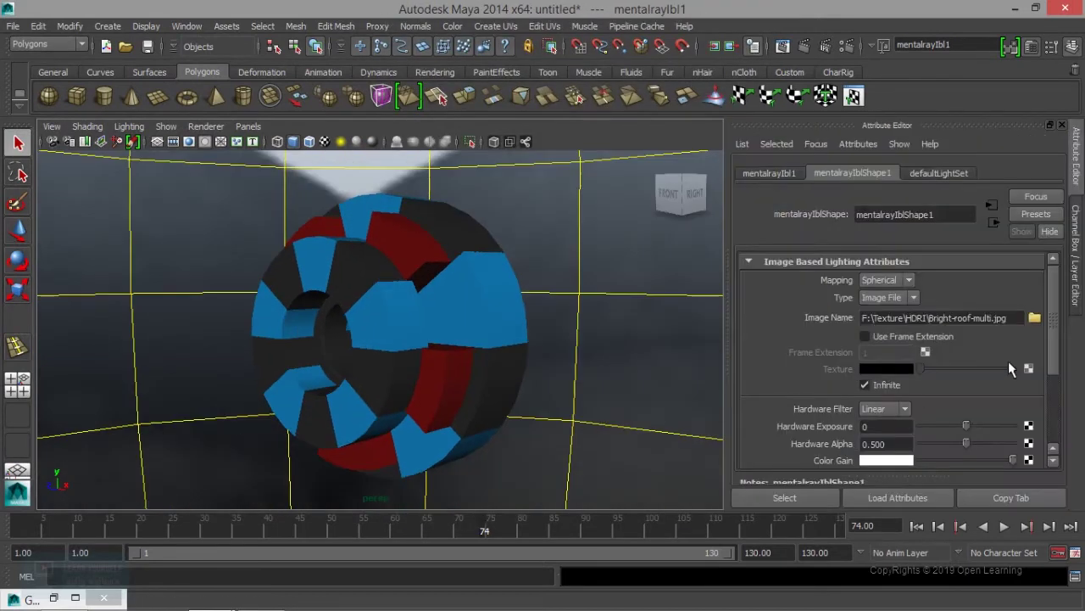
{"action": "left_click", "coordinate": [783, 173]}
{"action": "scroll", "coordinate": [837, 396], "scroll_direction": "down", "scroll_amount": 2}
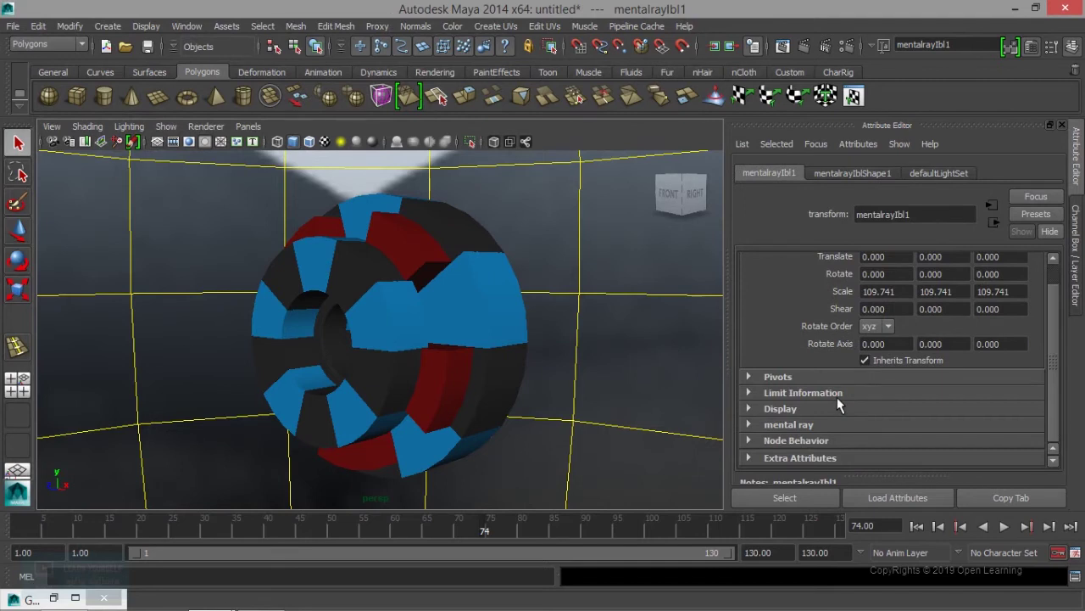
{"action": "left_click", "coordinate": [780, 408]}
{"action": "scroll", "coordinate": [848, 424], "scroll_direction": "down", "scroll_amount": 2}
{"action": "scroll", "coordinate": [852, 428], "scroll_direction": "down", "scroll_amount": 2}
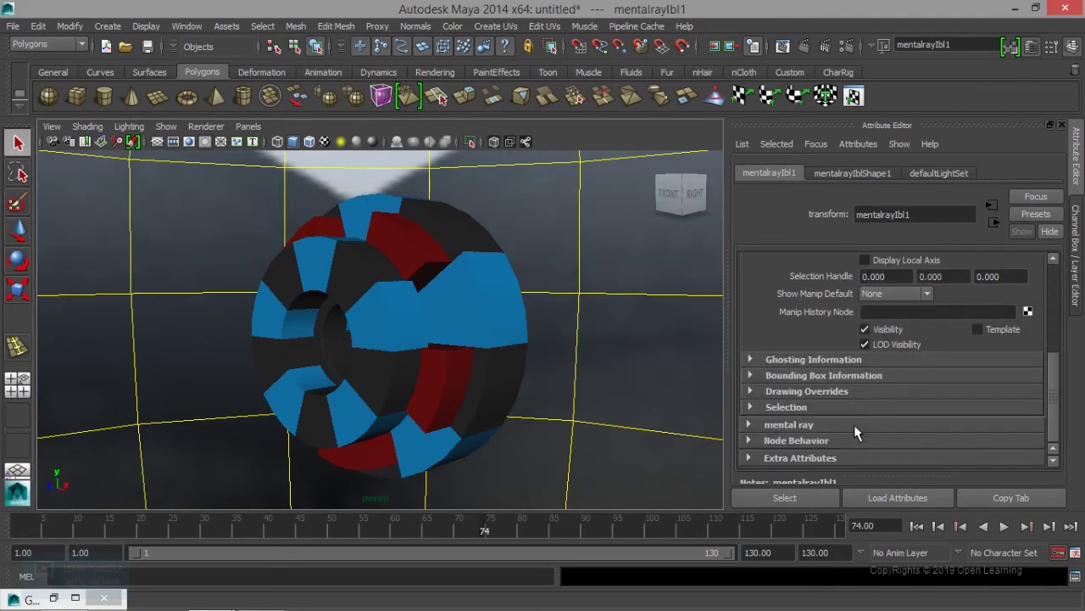
{"action": "left_click", "coordinate": [822, 423]}
{"action": "scroll", "coordinate": [856, 428], "scroll_direction": "down", "scroll_amount": 2}
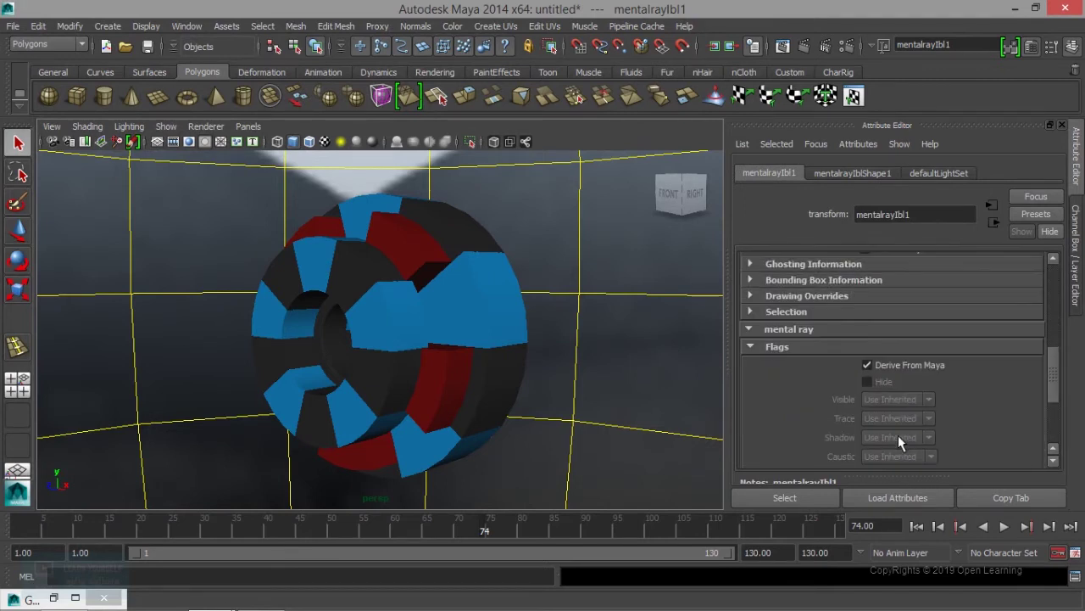
{"action": "scroll", "coordinate": [829, 437], "scroll_direction": "down", "scroll_amount": 3}
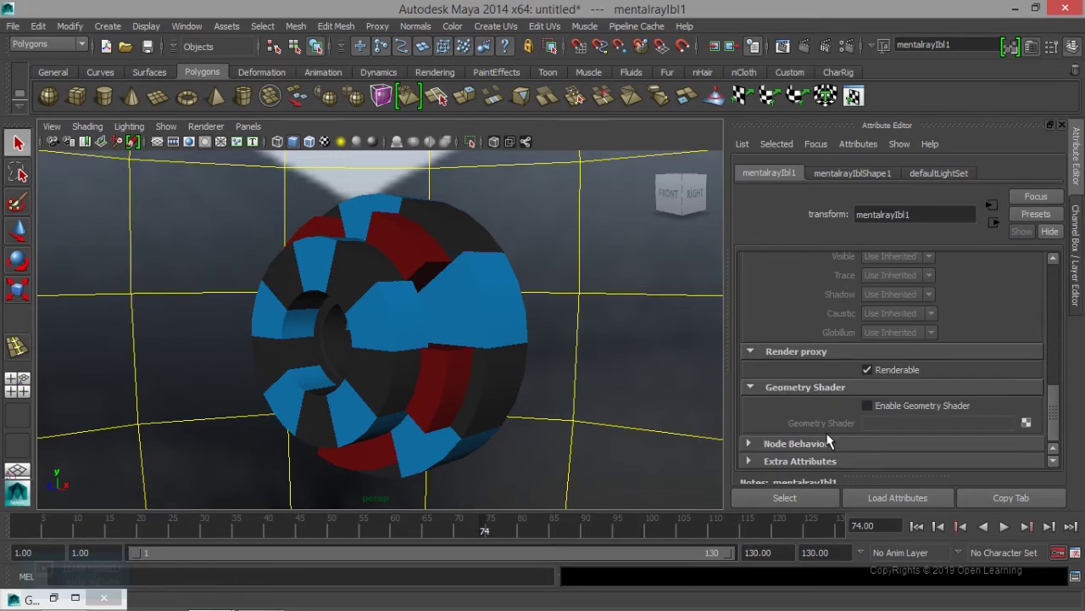
{"action": "scroll", "coordinate": [829, 440], "scroll_direction": "up", "scroll_amount": 2}
{"action": "scroll", "coordinate": [828, 441], "scroll_direction": "up", "scroll_amount": 1}
{"action": "scroll", "coordinate": [828, 440], "scroll_direction": "down", "scroll_amount": 4}
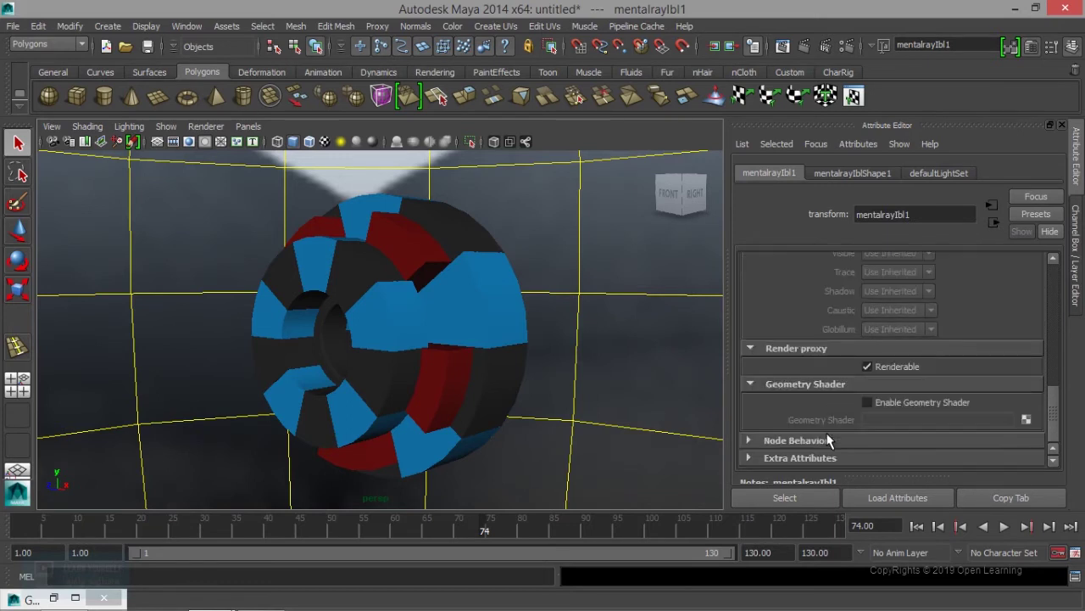
Turn off Primary Visibility in mentalrayIblShape1's Render Stats, then bring up the Render View
{"action": "left_click", "coordinate": [852, 172]}
{"action": "scroll", "coordinate": [860, 384], "scroll_direction": "down", "scroll_amount": 4}
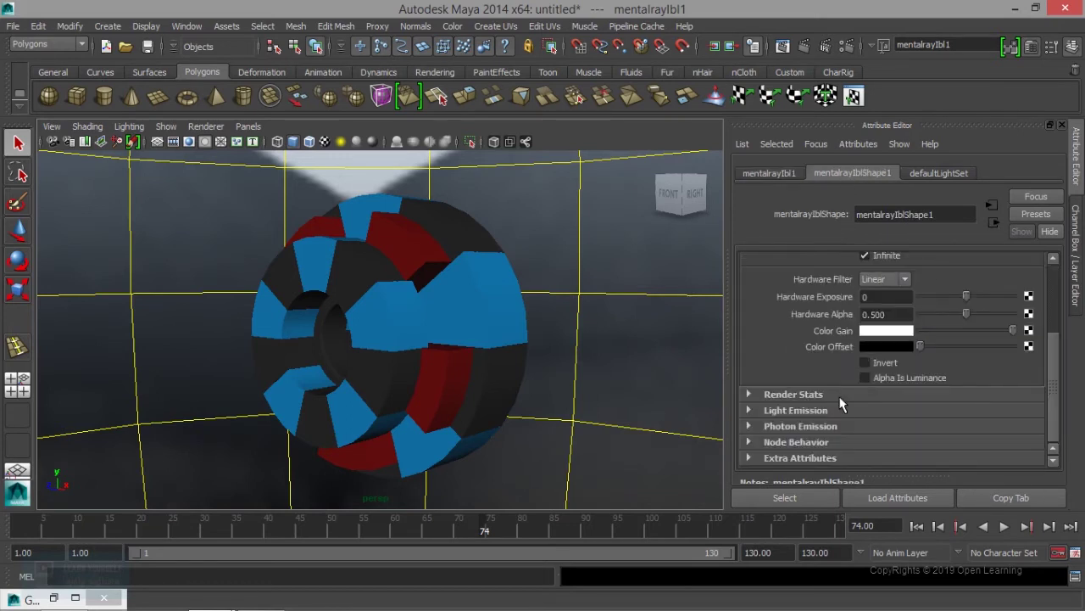
{"action": "left_click", "coordinate": [844, 398]}
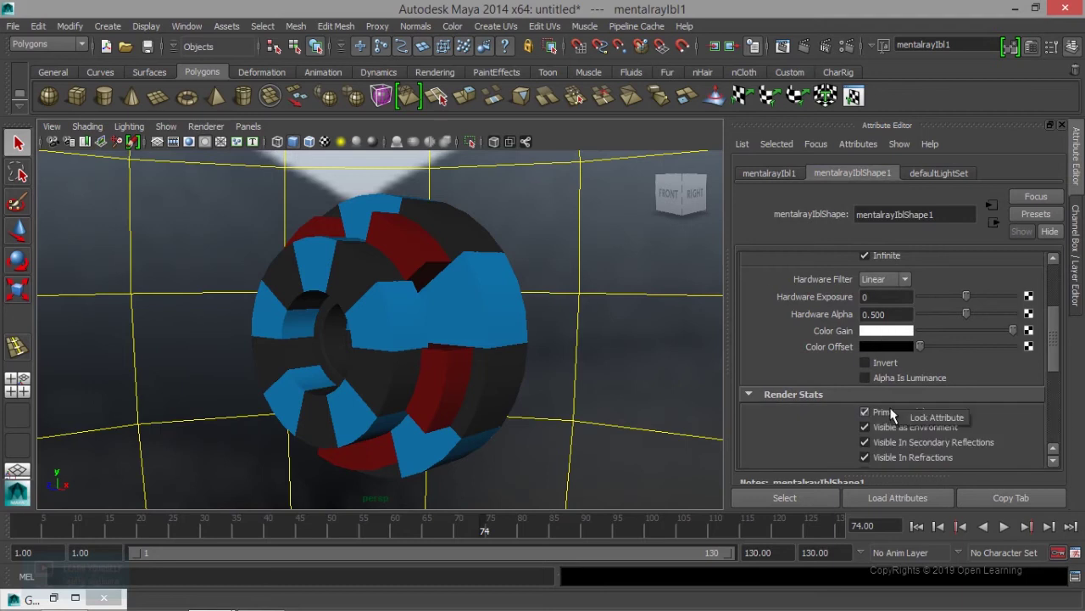
{"action": "left_click", "coordinate": [865, 412]}
{"action": "left_click_drag", "start_coordinate": [516, 388], "coordinate": [513, 388], "text": "alt"}
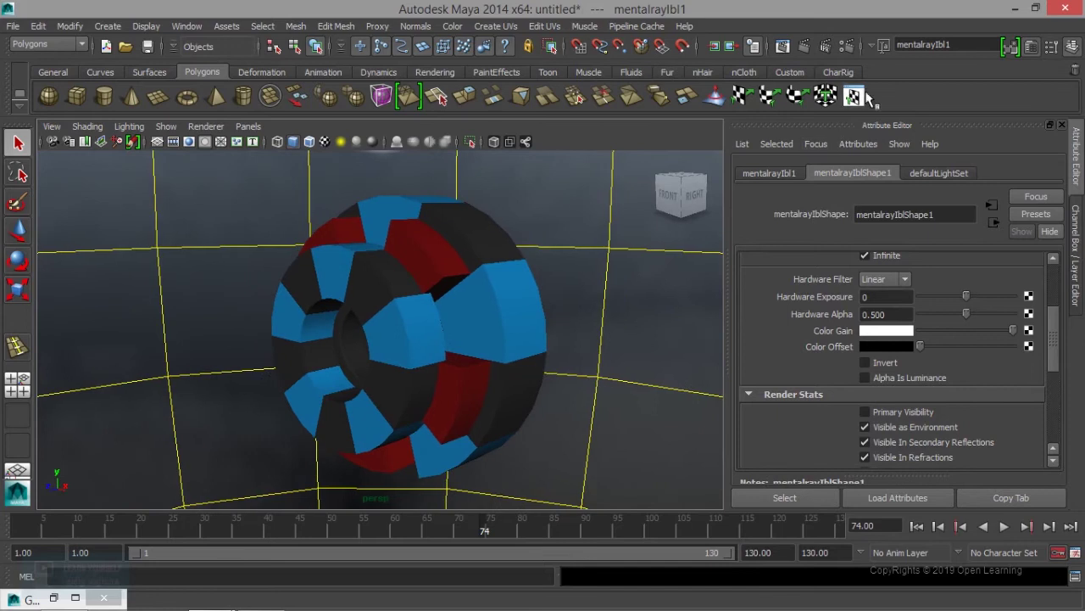
{"action": "left_click", "coordinate": [782, 46]}
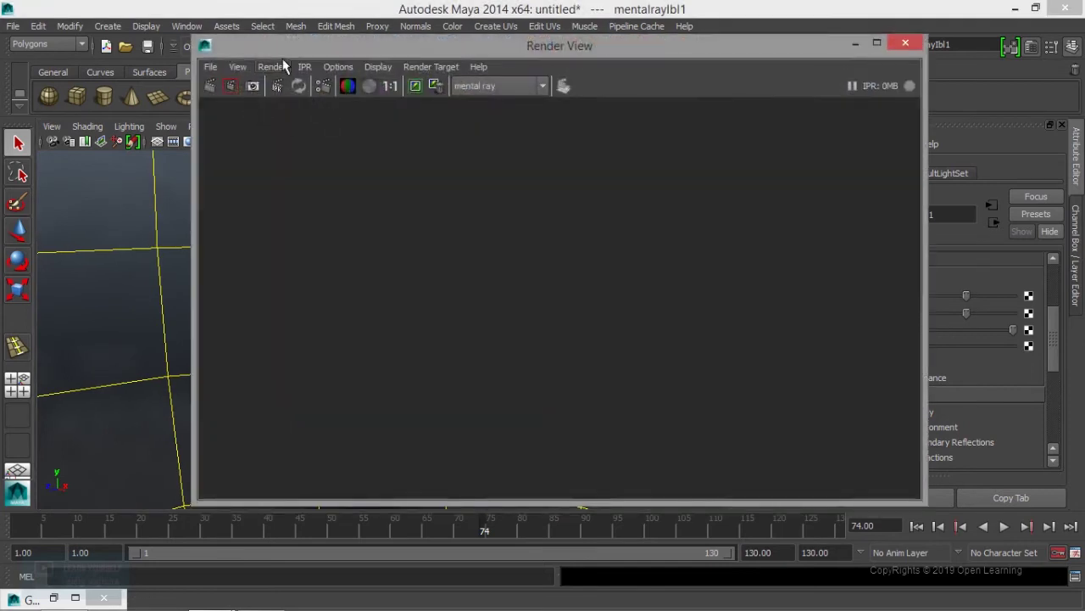
Render the current frame in mental ray, minimize the 960 x 540 result and select a blue segment
{"action": "left_click", "coordinate": [272, 66]}
{"action": "left_click", "coordinate": [290, 120]}
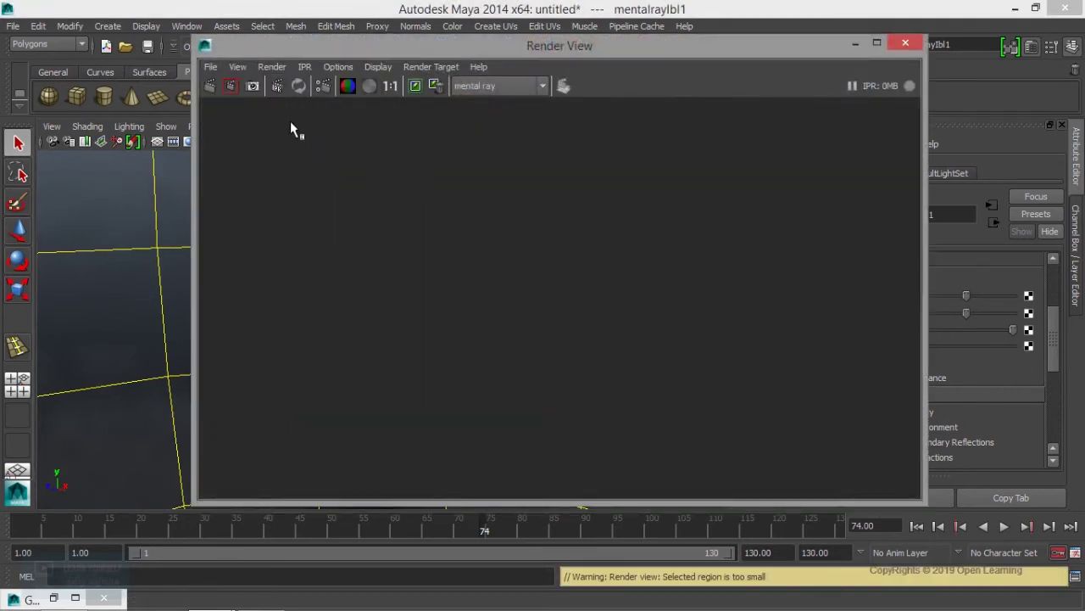
{"action": "left_click", "coordinate": [211, 86]}
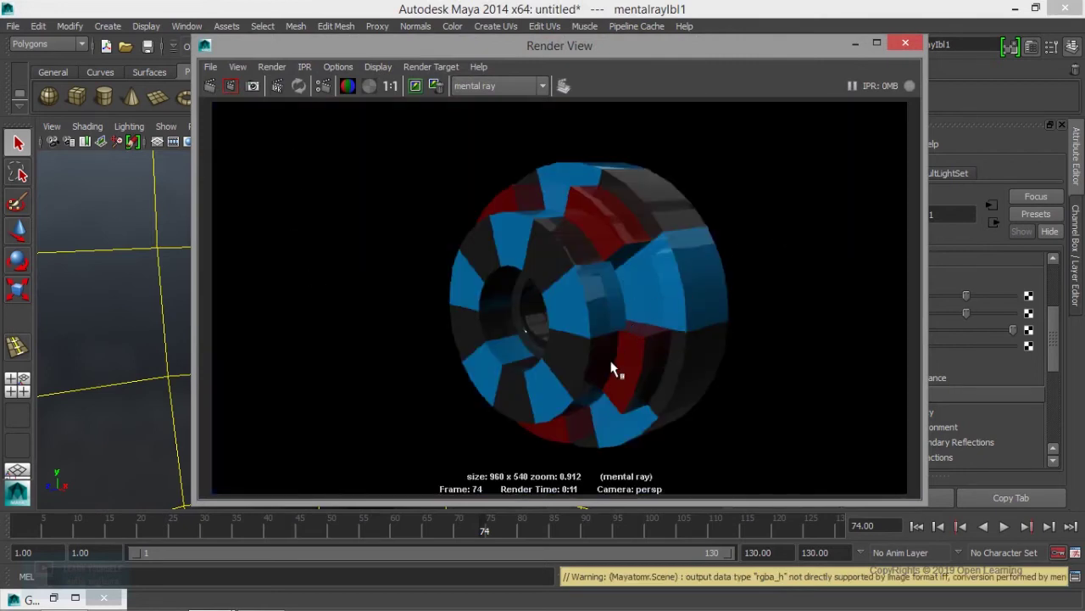
{"action": "left_click", "coordinate": [854, 43]}
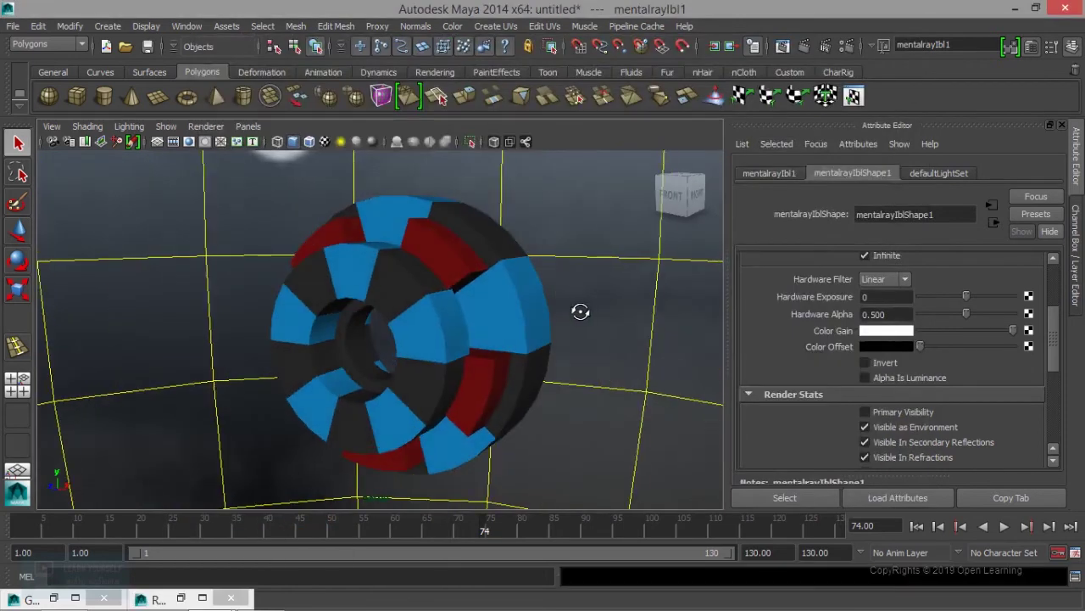
{"action": "left_click", "coordinate": [515, 338]}
Toggle smooth preview on and off, then add a directional light
{"action": "key", "text": "3"}
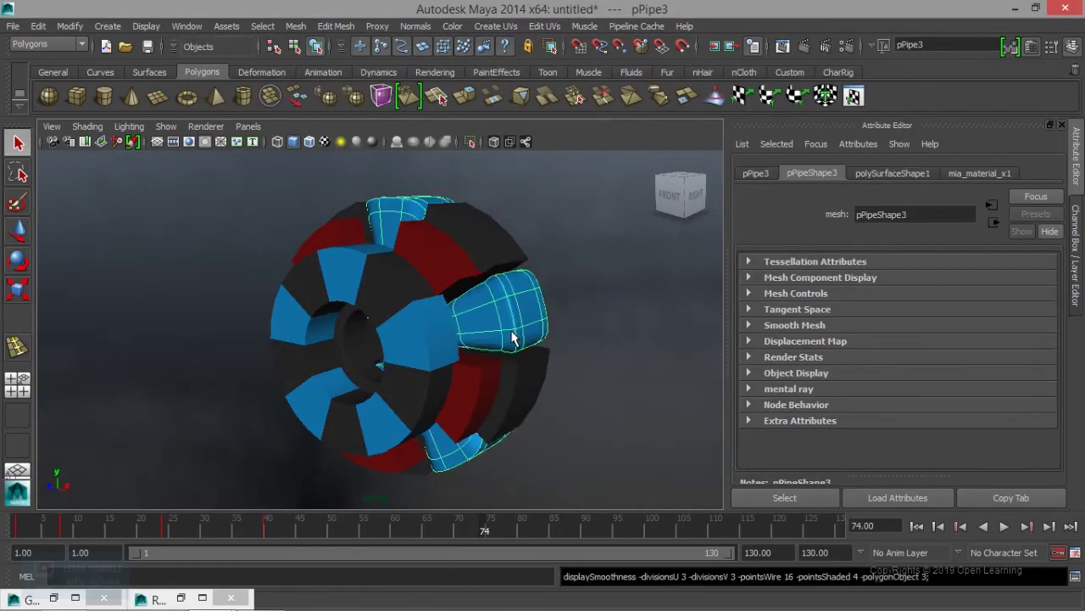
{"action": "key", "text": "1"}
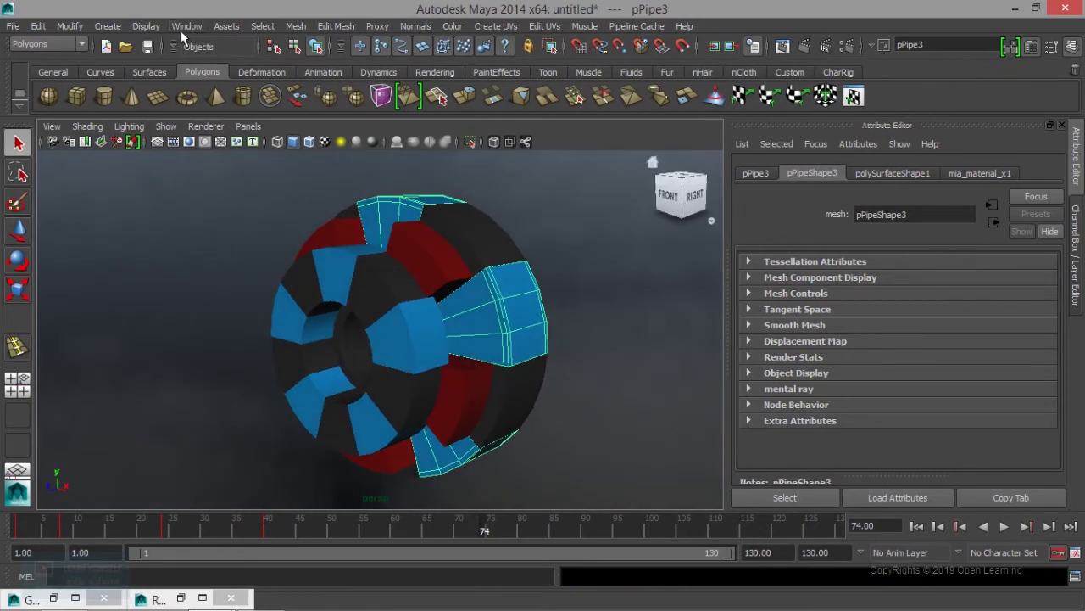
{"action": "left_click", "coordinate": [147, 28]}
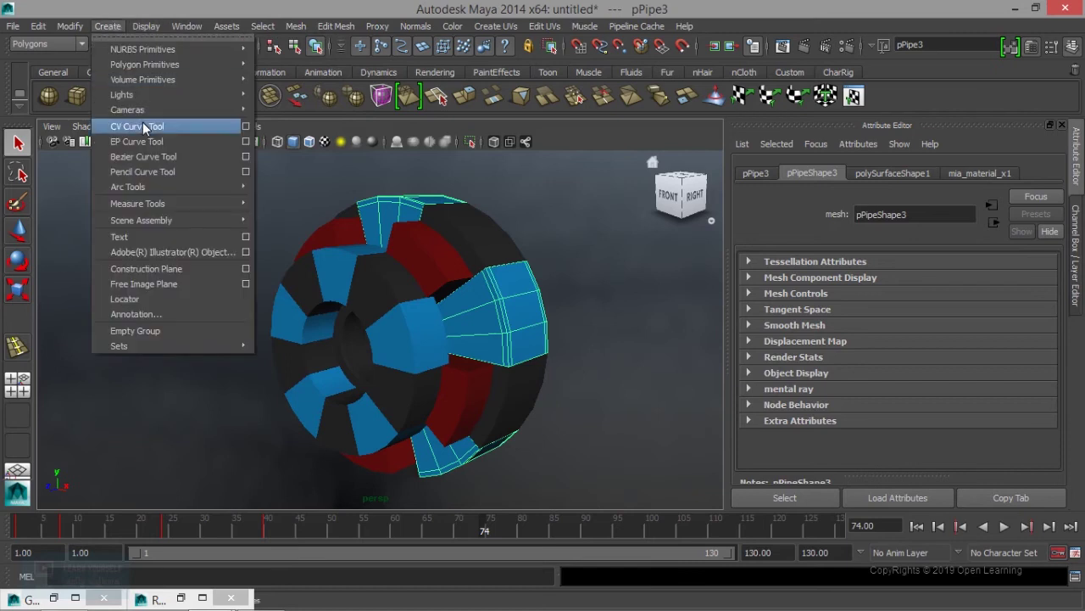
{"action": "mouse_move", "coordinate": [121, 95]}
{"action": "left_click", "coordinate": [301, 119]}
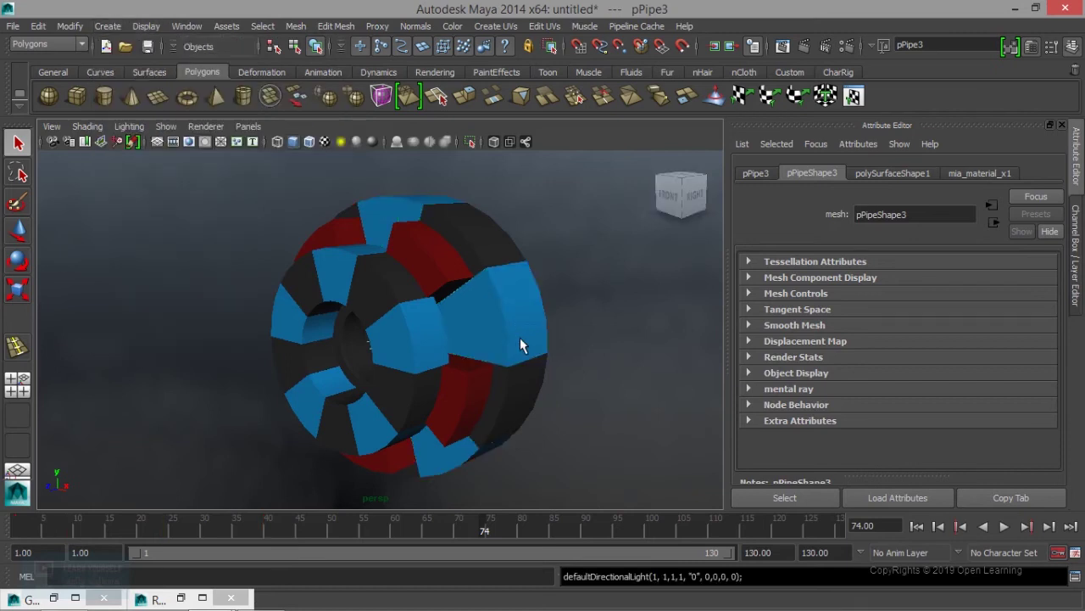
Enlarge the directional light, tilt it steeply and place it right of the wheel aimed inward
{"action": "key", "text": "r"}
{"action": "left_click_drag", "start_coordinate": [378, 343], "coordinate": [618, 380]}
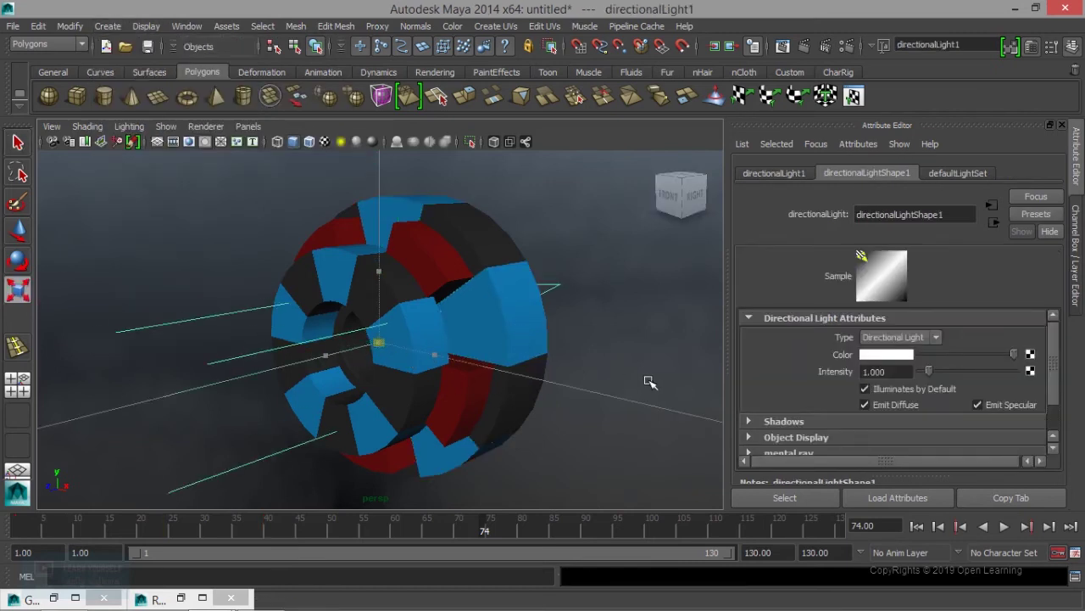
{"action": "key", "text": "e"}
{"action": "left_click_drag", "start_coordinate": [350, 306], "coordinate": [437, 185]}
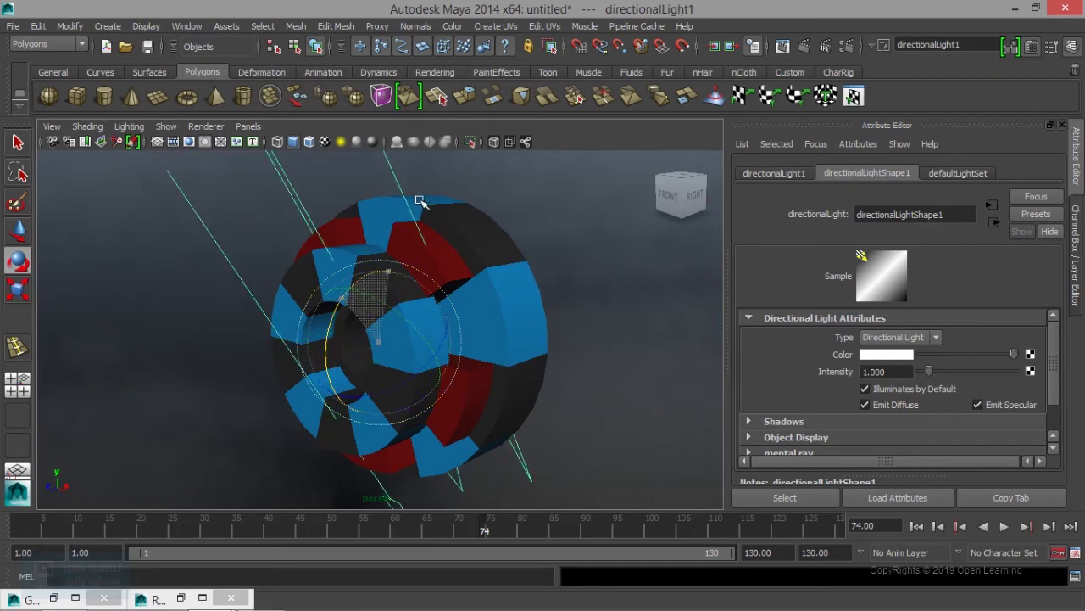
{"action": "key", "text": "w"}
{"action": "left_click_drag", "start_coordinate": [474, 366], "coordinate": [683, 399]}
{"action": "key", "text": "e"}
{"action": "left_click_drag", "start_coordinate": [594, 375], "coordinate": [635, 357]}
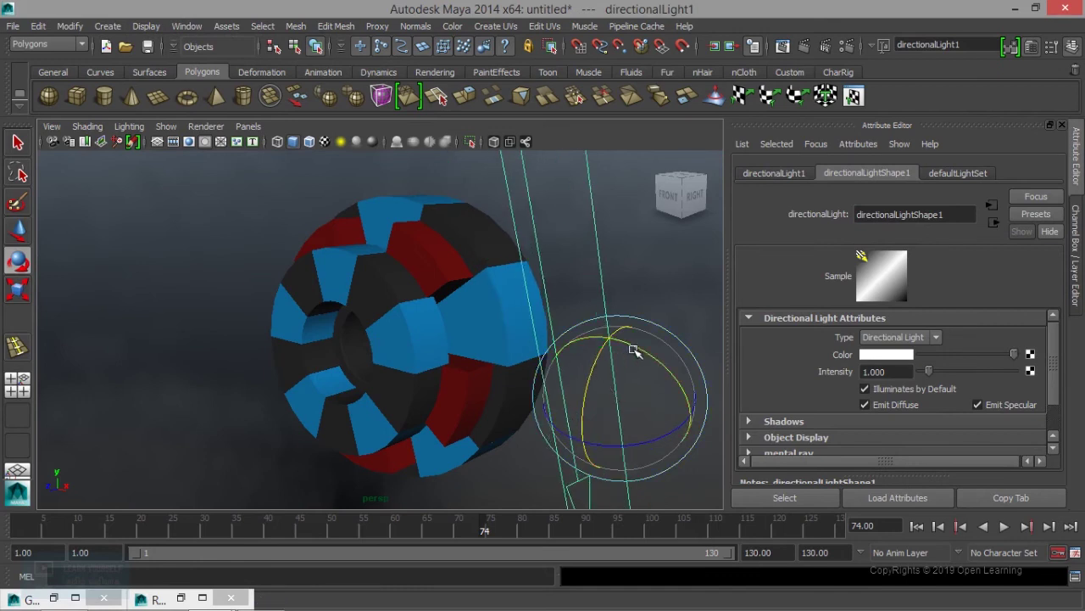
Test-render the lit scene in mental ray, then deselect the light
{"action": "left_click", "coordinate": [782, 47]}
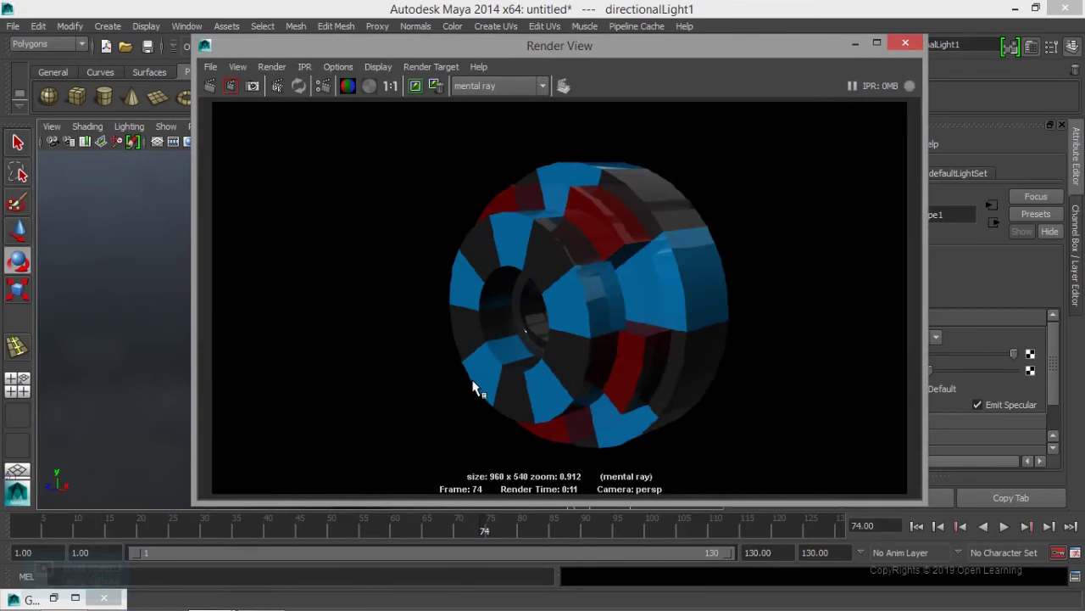
{"action": "left_click", "coordinate": [852, 44]}
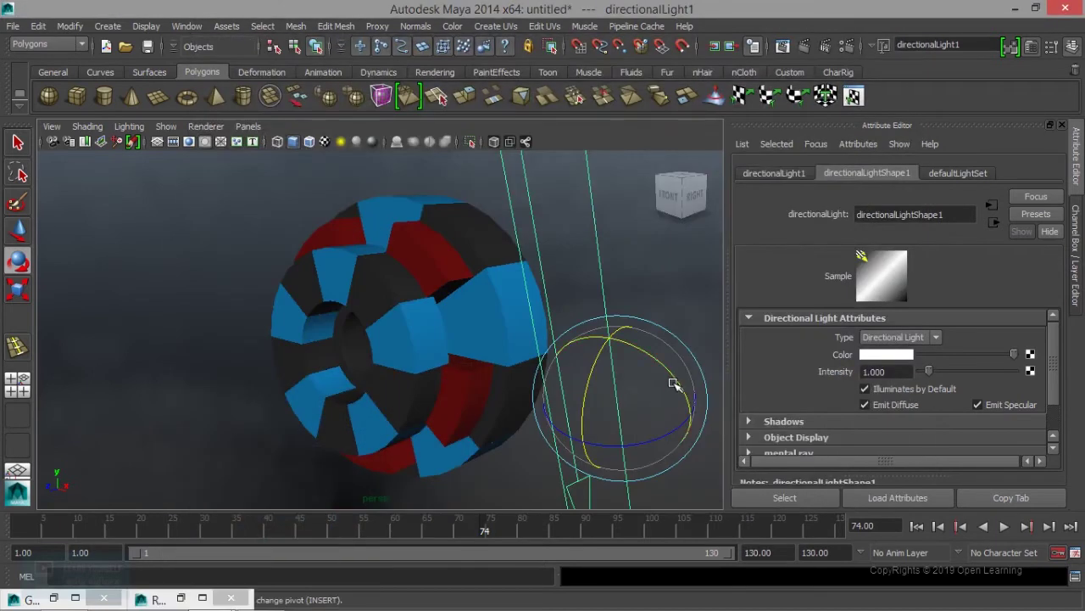
{"action": "left_click", "coordinate": [673, 384]}
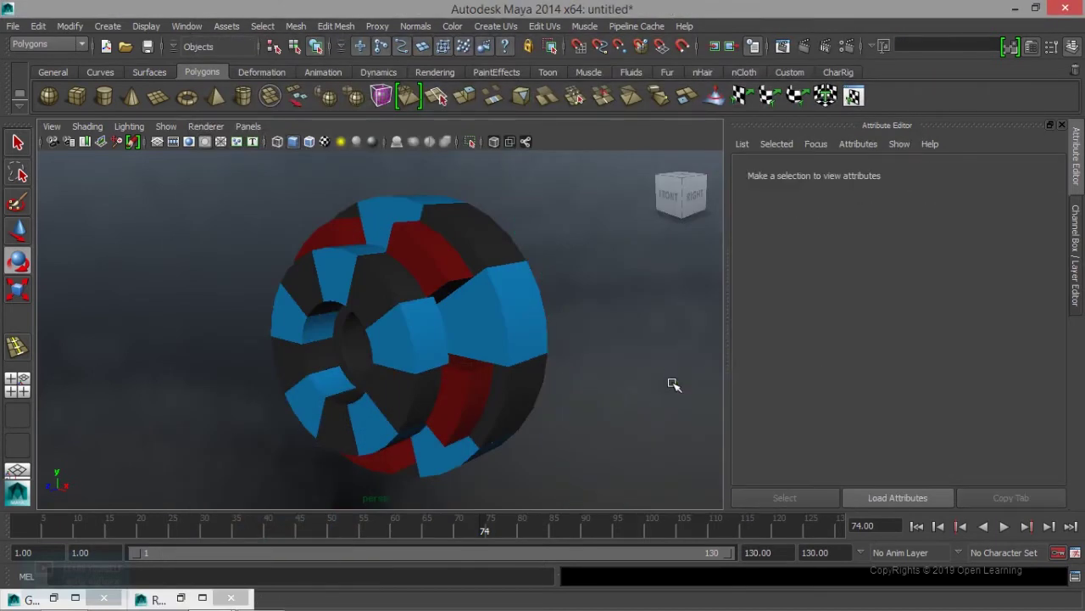
Select the persp camera and show its perspShape attributes in the Attribute Editor
{"action": "scroll", "coordinate": [579, 426], "scroll_direction": "down", "scroll_amount": 10}
{"action": "scroll", "coordinate": [497, 422], "scroll_direction": "up", "scroll_amount": 5}
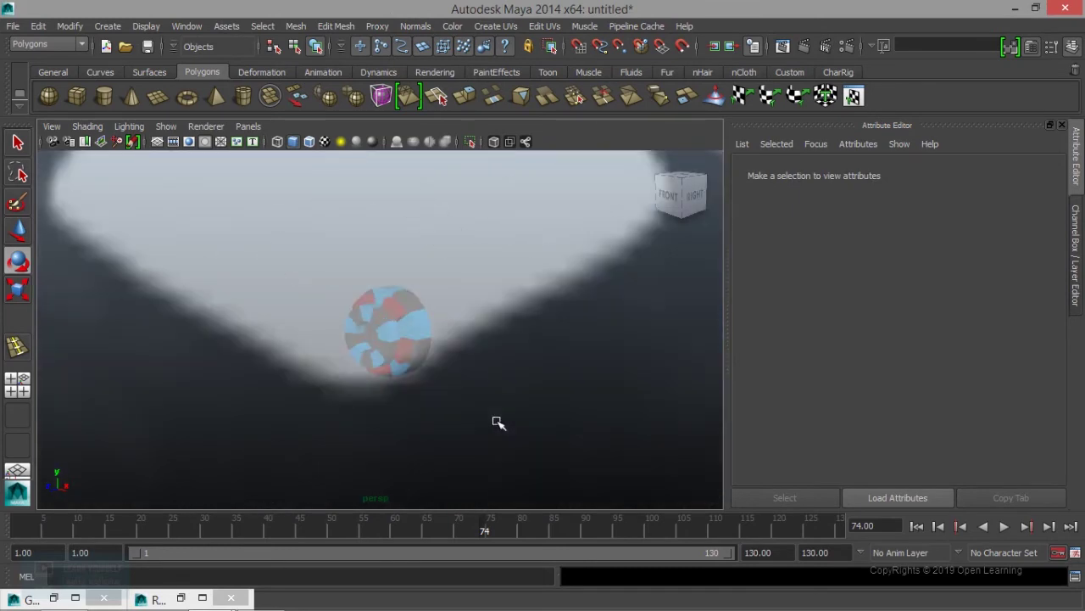
{"action": "left_click", "coordinate": [498, 422]}
{"action": "scroll", "coordinate": [501, 417], "scroll_direction": "down", "scroll_amount": 3}
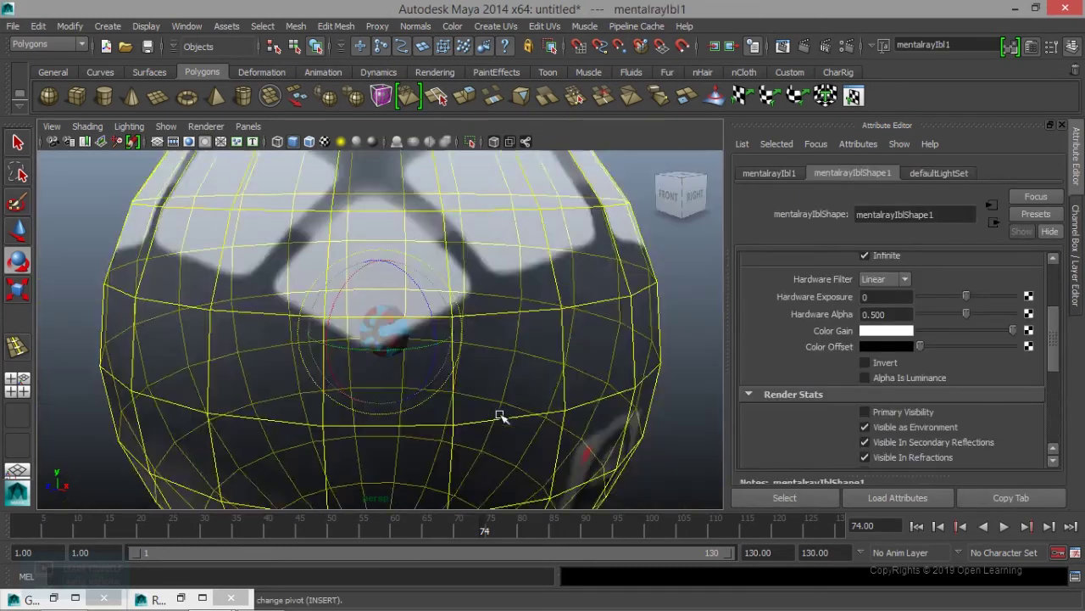
{"action": "scroll", "coordinate": [557, 410], "scroll_direction": "down", "scroll_amount": 2}
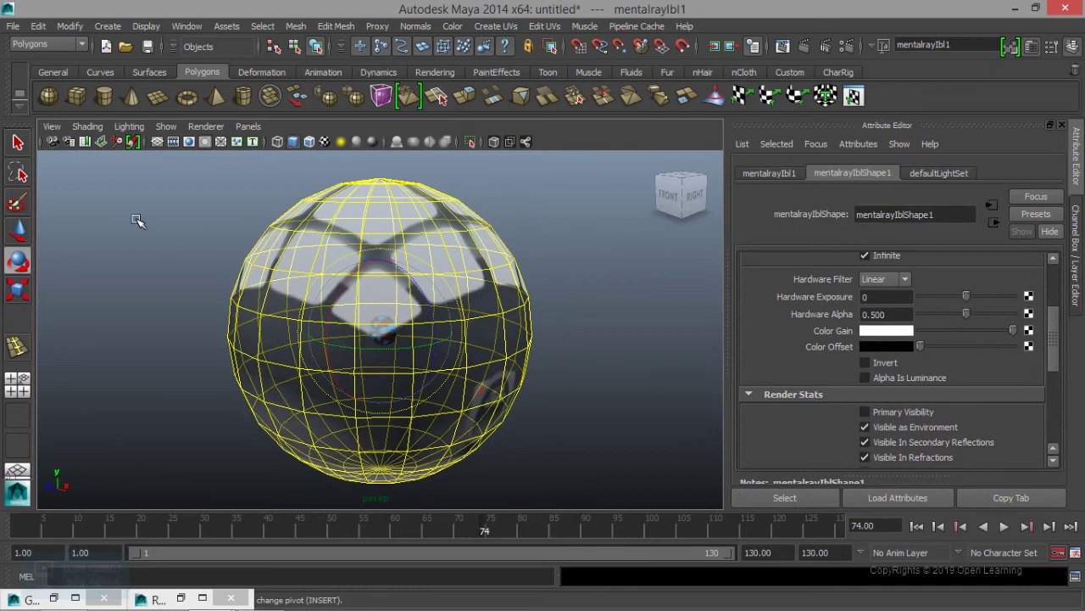
{"action": "left_click", "coordinate": [52, 140]}
{"action": "scroll", "coordinate": [884, 403], "scroll_direction": "down", "scroll_amount": 3}
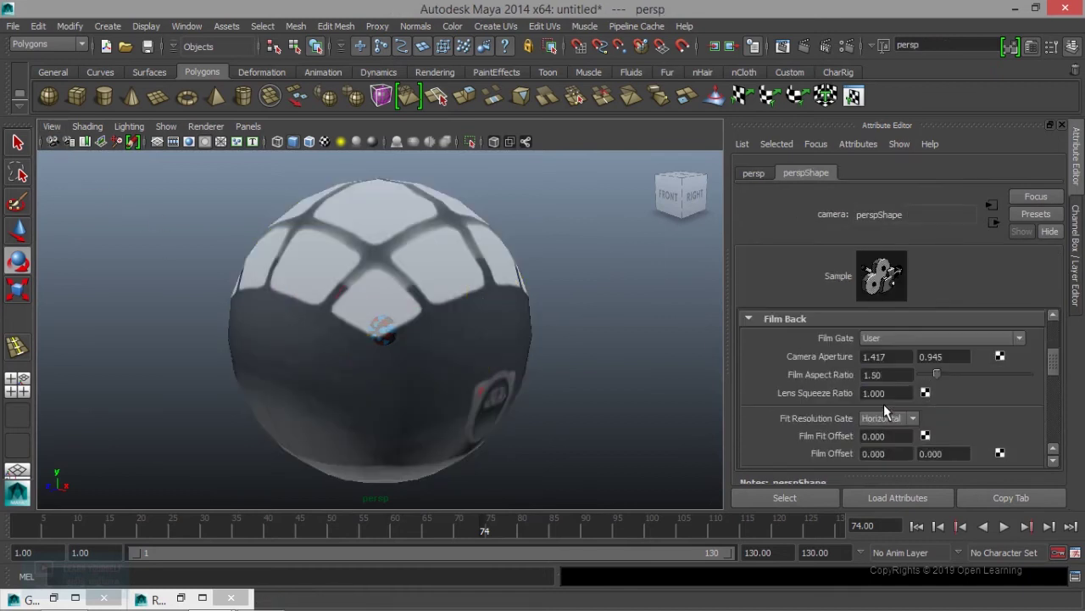
{"action": "scroll", "coordinate": [883, 404], "scroll_direction": "down", "scroll_amount": 2}
{"action": "scroll", "coordinate": [883, 404], "scroll_direction": "down", "scroll_amount": 3}
{"action": "scroll", "coordinate": [883, 404], "scroll_direction": "up", "scroll_amount": 2}
{"action": "scroll", "coordinate": [883, 404], "scroll_direction": "up", "scroll_amount": 3}
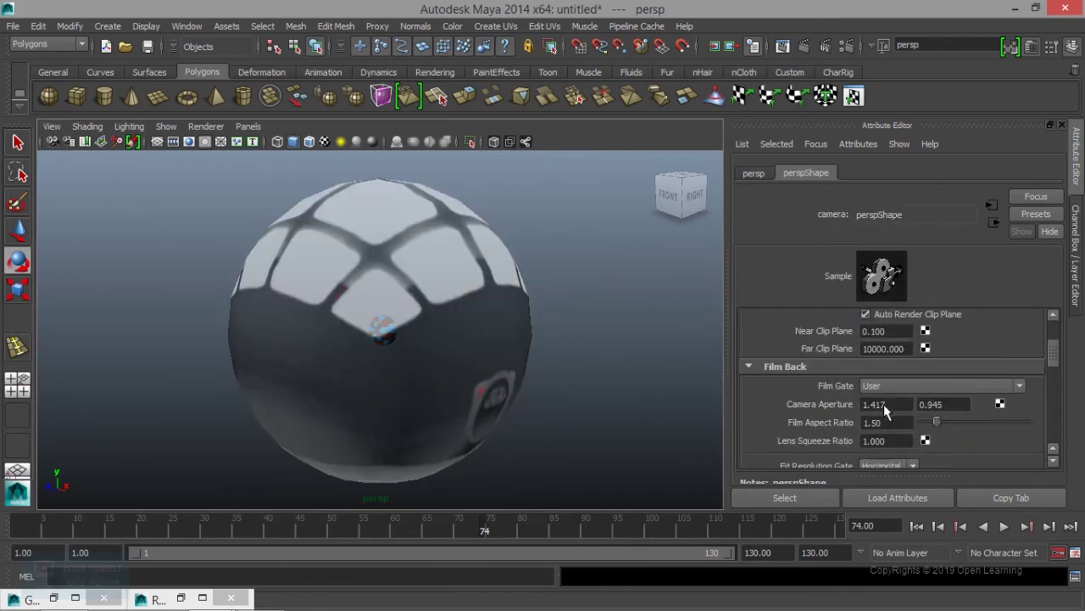
{"action": "scroll", "coordinate": [883, 404], "scroll_direction": "up", "scroll_amount": 2}
{"action": "left_click", "coordinate": [753, 174]}
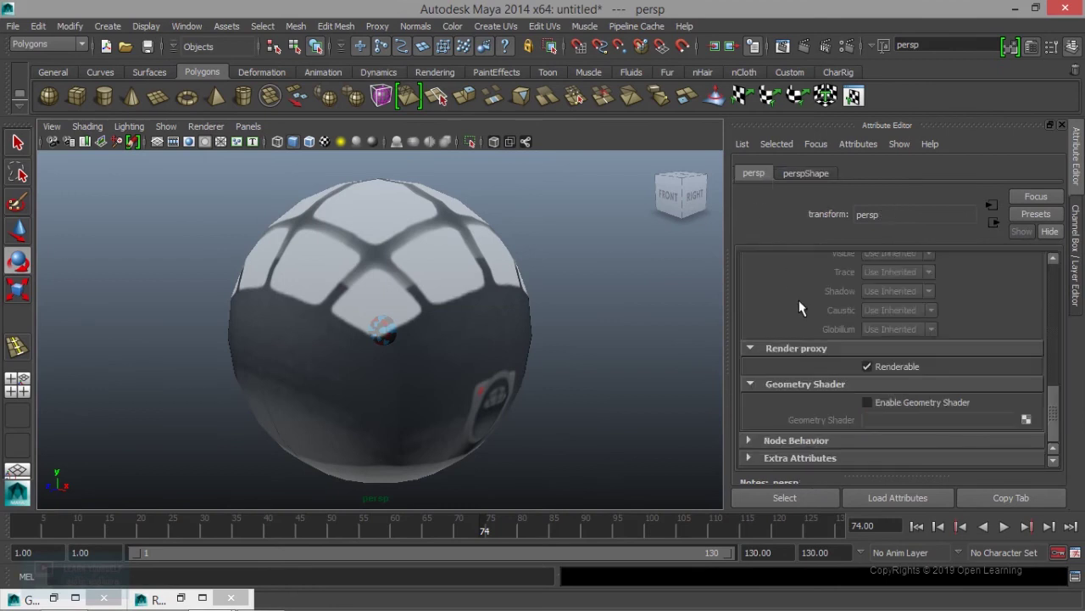
{"action": "scroll", "coordinate": [840, 426], "scroll_direction": "up", "scroll_amount": 5}
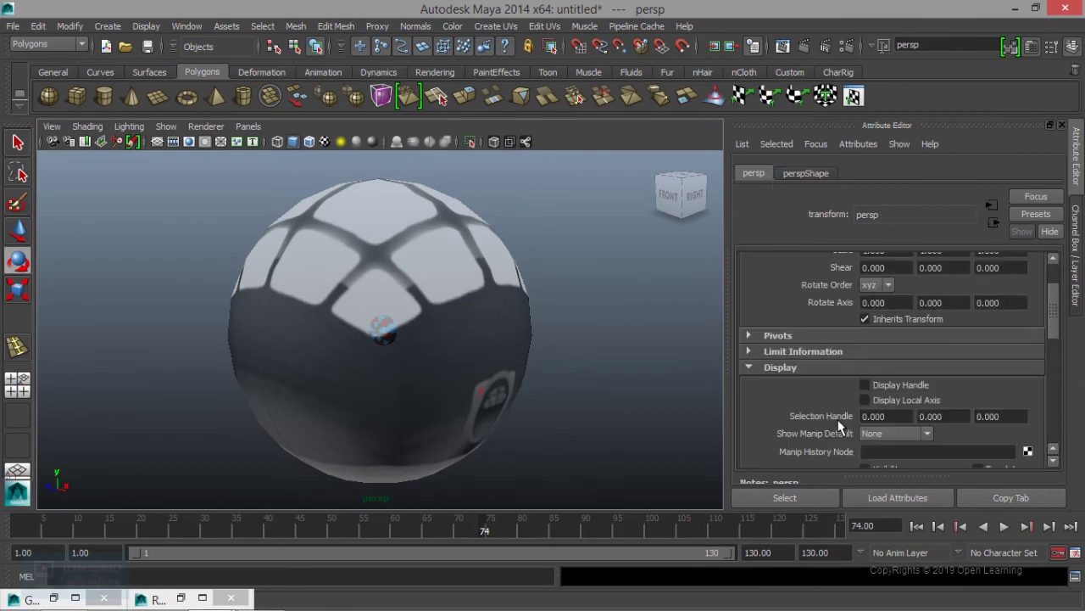
{"action": "scroll", "coordinate": [839, 426], "scroll_direction": "up", "scroll_amount": 3}
{"action": "scroll", "coordinate": [839, 426], "scroll_direction": "down", "scroll_amount": 5}
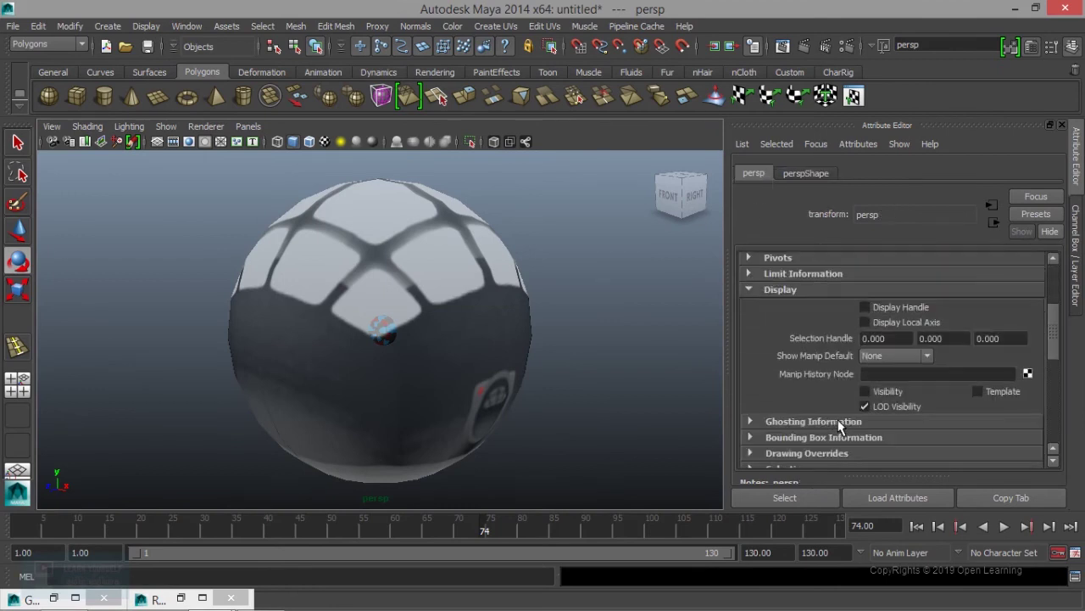
{"action": "scroll", "coordinate": [839, 426], "scroll_direction": "down", "scroll_amount": 3}
{"action": "scroll", "coordinate": [839, 426], "scroll_direction": "down", "scroll_amount": 5}
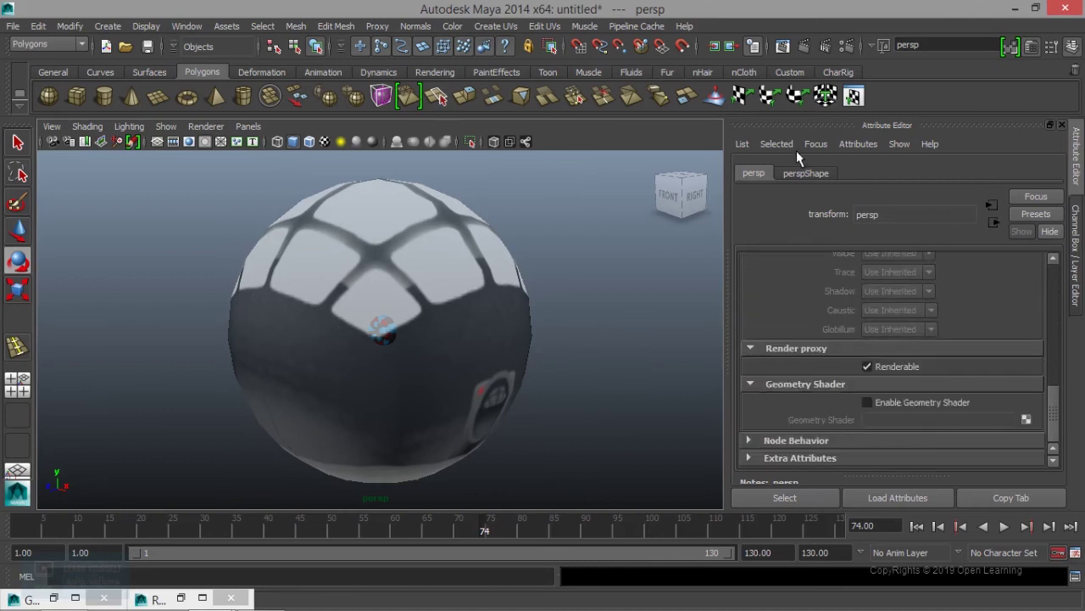
{"action": "left_click", "coordinate": [811, 173]}
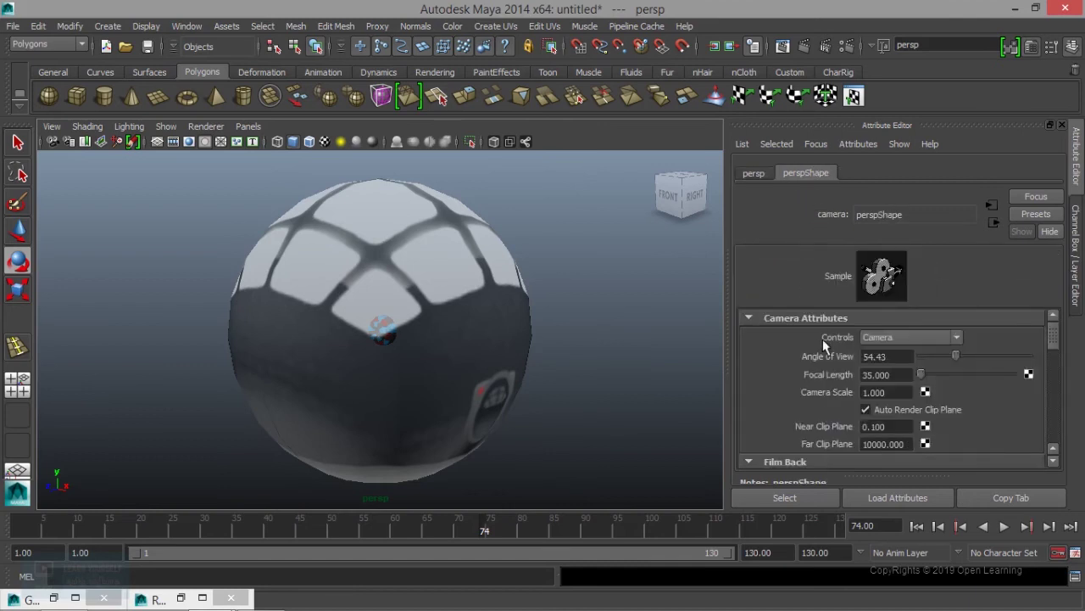
Raise the camera's Environment Background Color from black to a medium grey
{"action": "scroll", "coordinate": [827, 364], "scroll_direction": "down", "scroll_amount": 3}
{"action": "scroll", "coordinate": [834, 388], "scroll_direction": "down", "scroll_amount": 3}
{"action": "scroll", "coordinate": [834, 388], "scroll_direction": "down", "scroll_amount": 3}
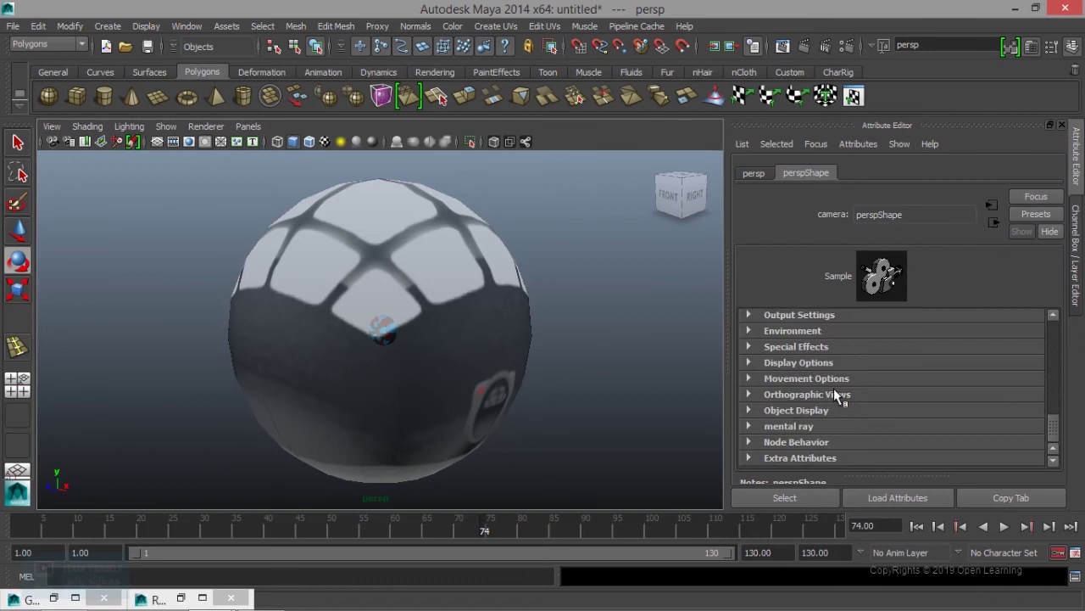
{"action": "left_click", "coordinate": [818, 331]}
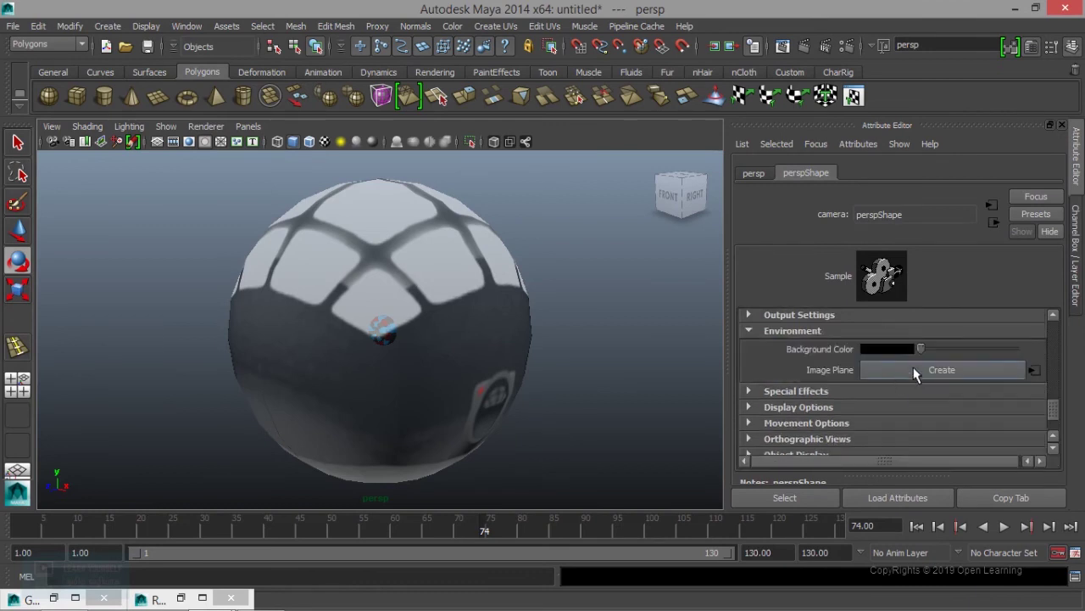
{"action": "left_click_drag", "start_coordinate": [922, 349], "coordinate": [954, 348]}
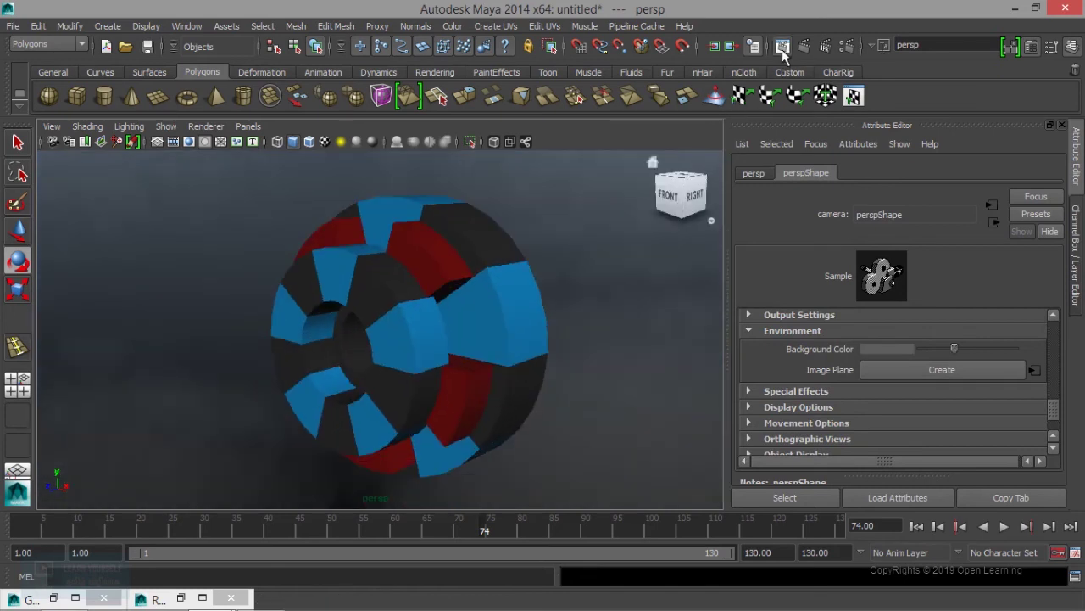
Re-render the wheel in mental ray so it appears against the grey background
{"action": "left_click", "coordinate": [782, 47]}
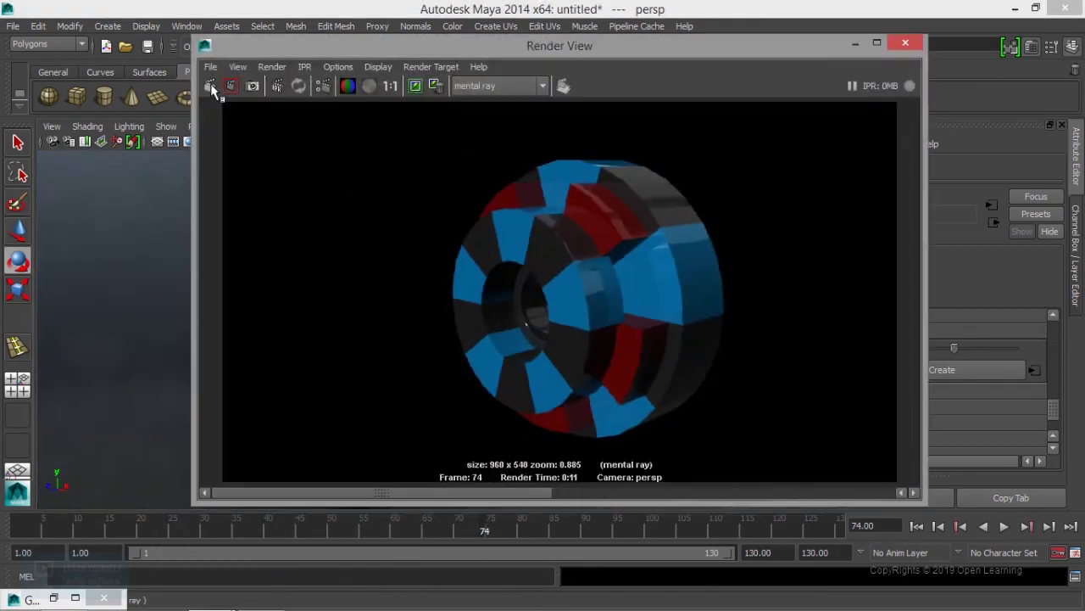
{"action": "left_click", "coordinate": [210, 85]}
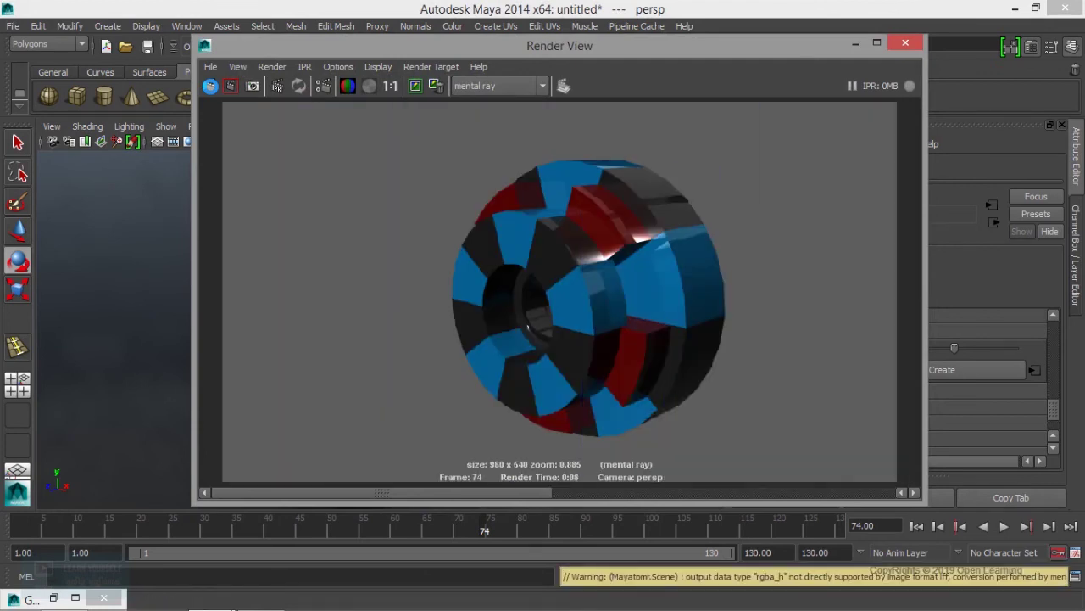